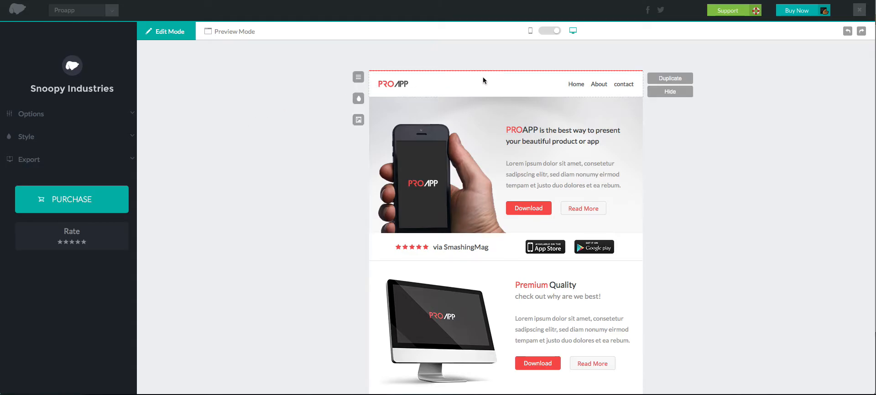
# Preview the ProApp template at desktop and mobile widths, then return to editing
pyautogui.scroll(-1, 465, 192)
pyautogui.scroll(1, 465, 191)
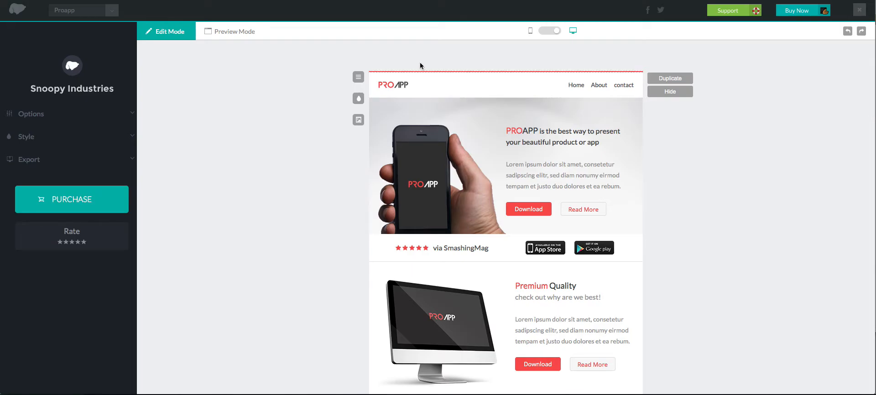
pyautogui.scroll(-1, 415, 66)
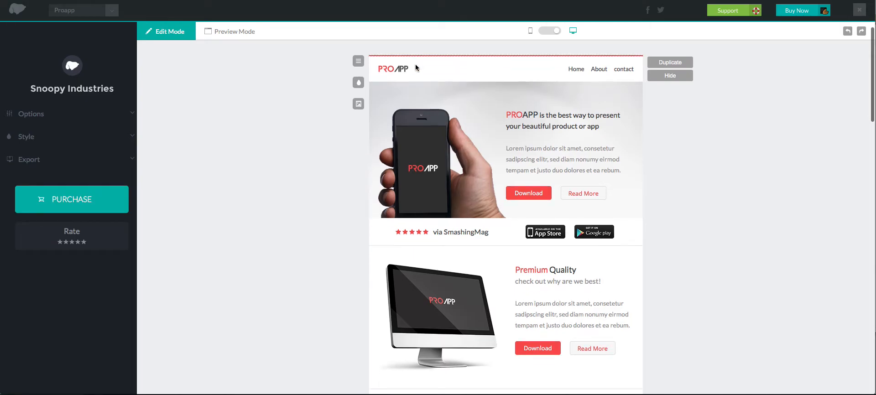
pyautogui.scroll(-1, 444, 151)
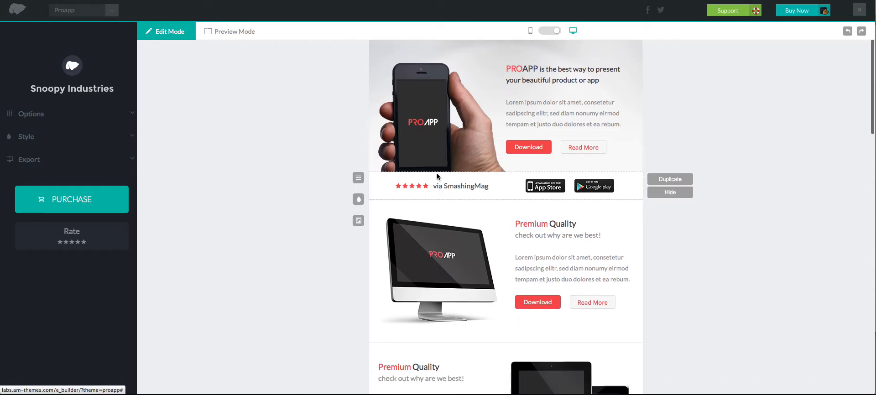
pyautogui.scroll(-1, 663, 254)
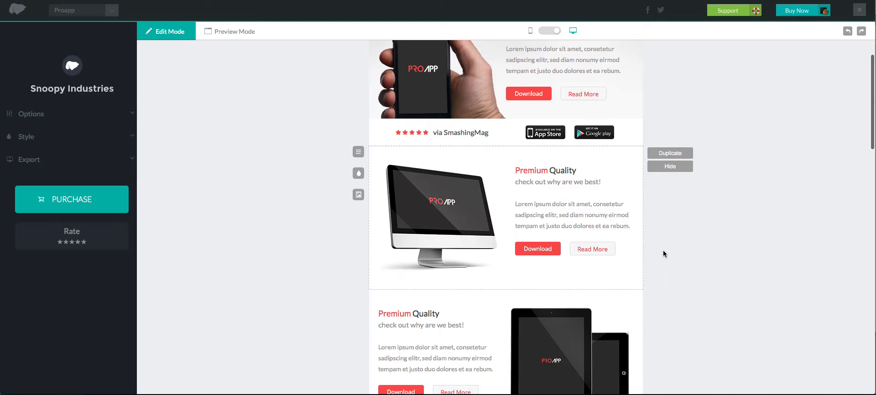
pyautogui.scroll(3, 666, 251)
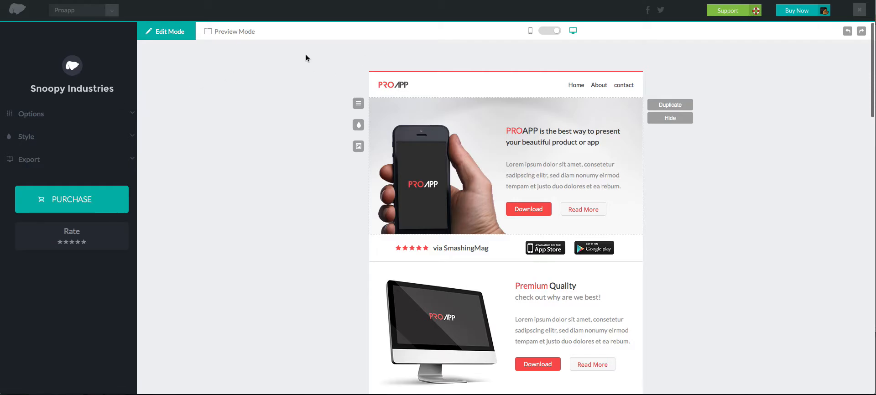
pyautogui.click(248, 33)
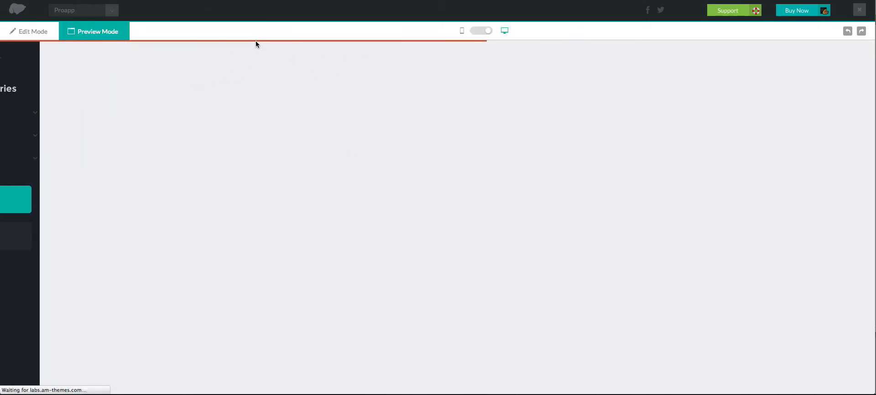
pyautogui.click(30, 32)
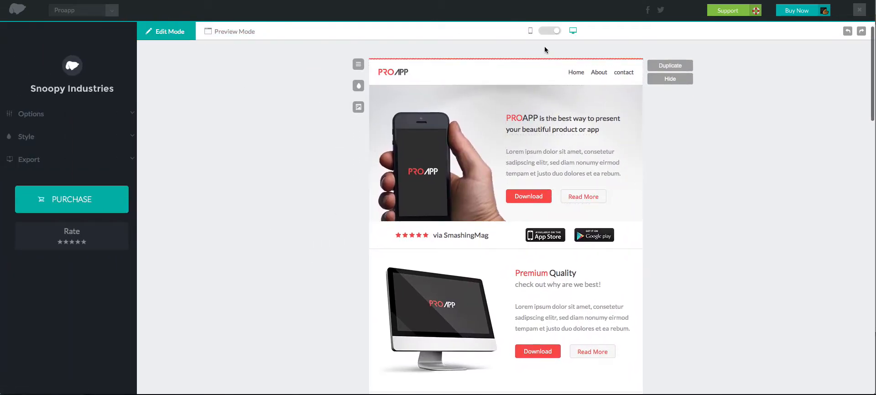
pyautogui.click(545, 30)
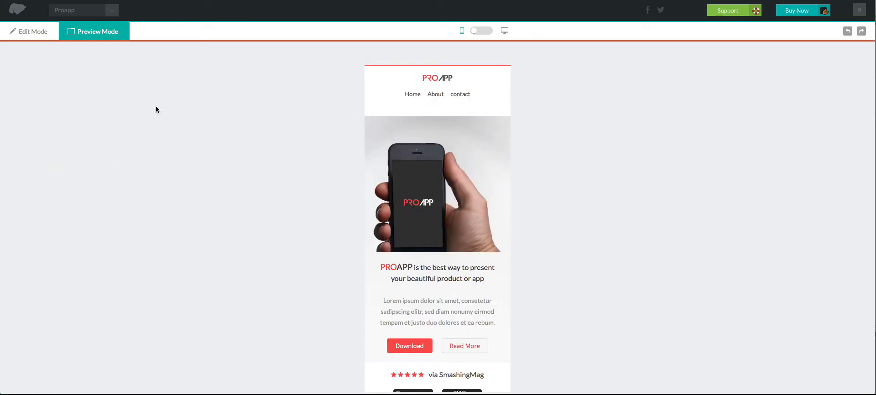
pyautogui.click(14, 32)
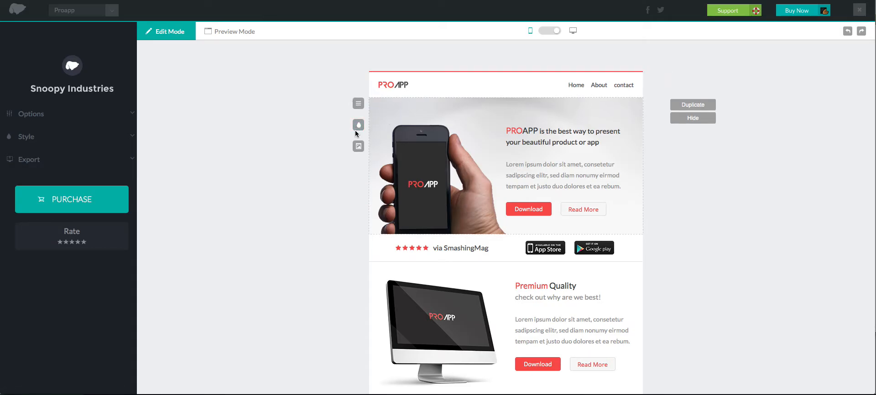
# Move the phone section below the SmashingMag row and lift Premium Quality under the header
pyautogui.moveTo(359, 105); pyautogui.dragTo(463, 124)
pyautogui.scroll(-3, 464, 125)
pyautogui.moveTo(359, 148); pyautogui.dragTo(313, 106)
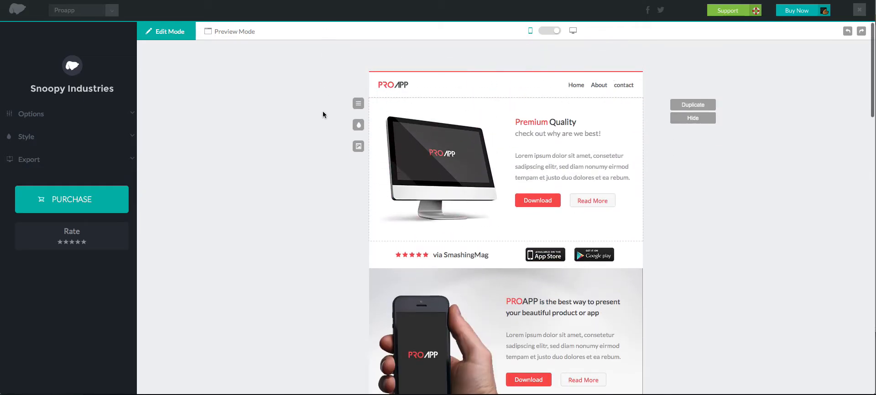
# Change the Premium Quality section background from black to pale mint #e7fdfa
pyautogui.click(358, 125)
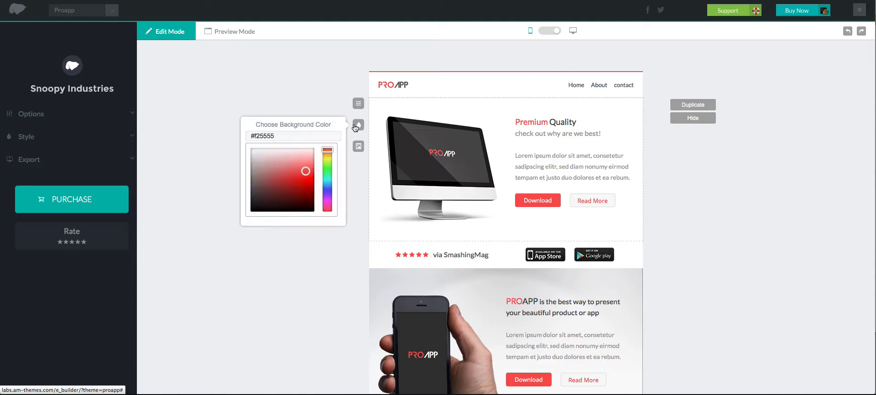
pyautogui.click(298, 178)
pyautogui.moveTo(298, 178); pyautogui.dragTo(293, 213)
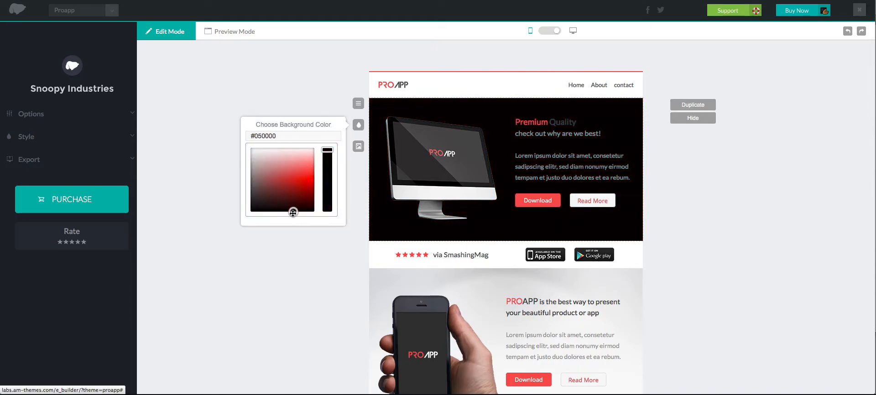
pyautogui.moveTo(326, 172); pyautogui.dragTo(330, 203)
pyautogui.moveTo(302, 179)
pyautogui.mouseDown()
pyautogui.moveTo(331, 187)
pyautogui.moveTo(328, 175)
pyautogui.moveTo(292, 179)
pyautogui.moveTo(315, 147)
pyautogui.moveTo(305, 148)
pyautogui.mouseUp()
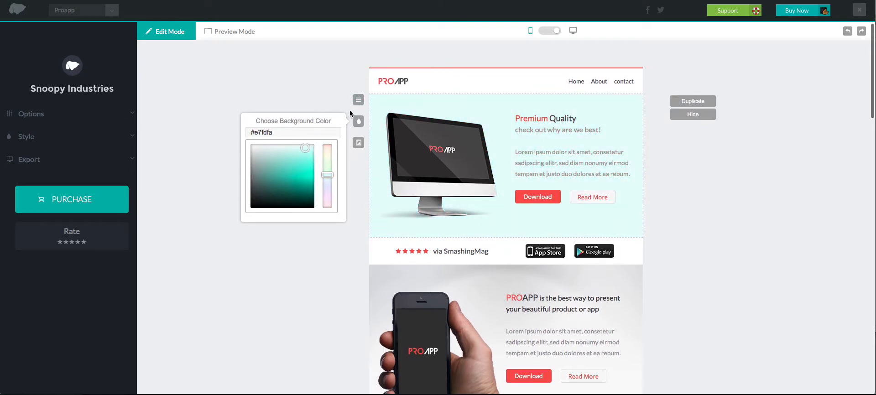
pyautogui.click(354, 124)
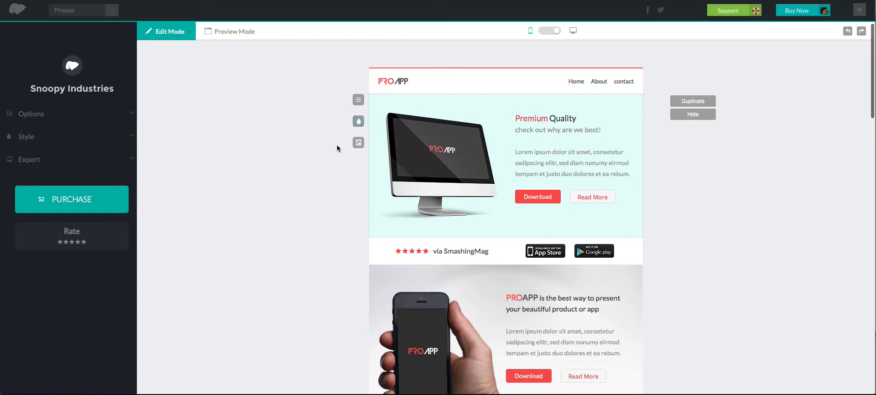
pyautogui.click(358, 143)
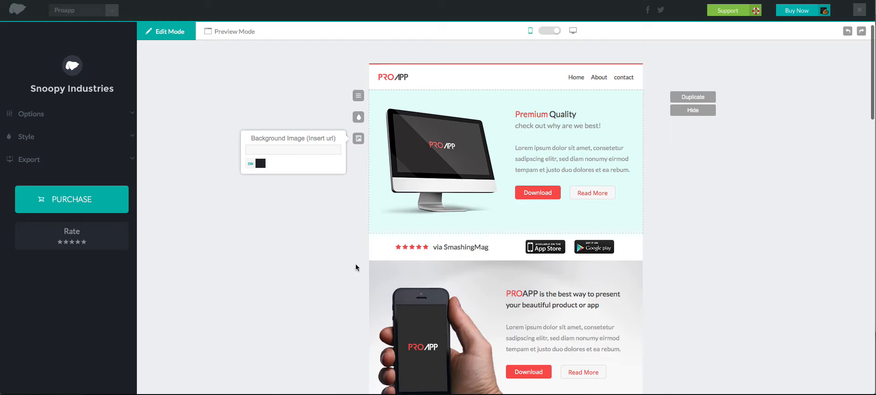
# Toggle Edit Background Image on the phone and top sections, closing it with no image added
pyautogui.scroll(-1, 354, 263)
pyautogui.moveTo(384, 226)
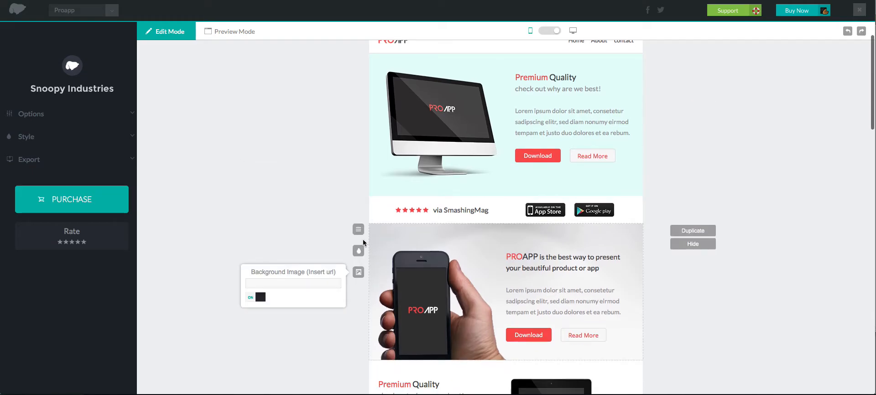
pyautogui.click(358, 273)
pyautogui.click(358, 274)
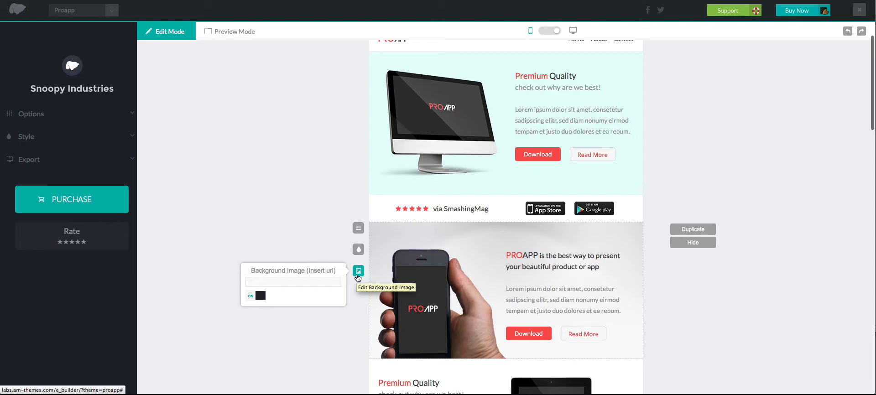
pyautogui.scroll(1, 345, 182)
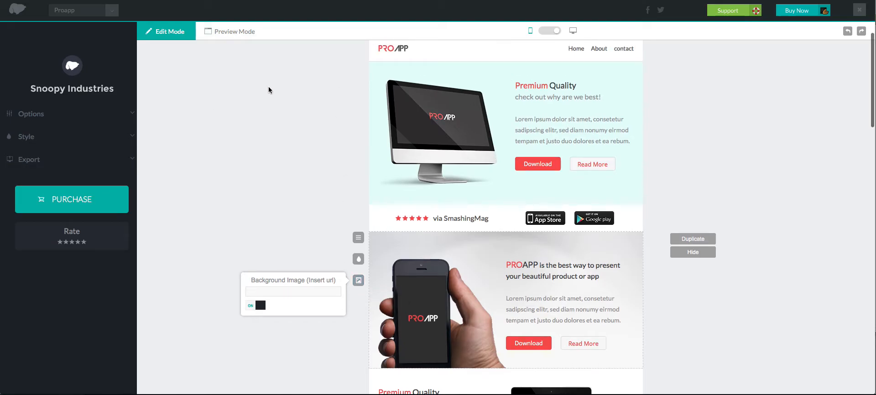
pyautogui.moveTo(489, 133)
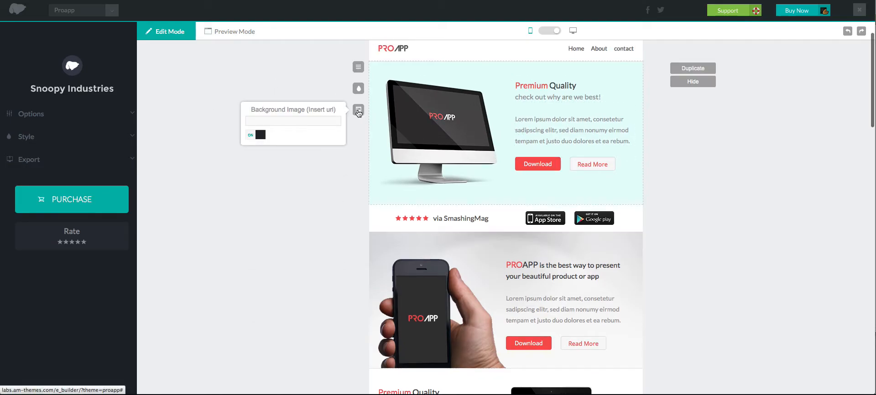
pyautogui.scroll(1, 358, 113)
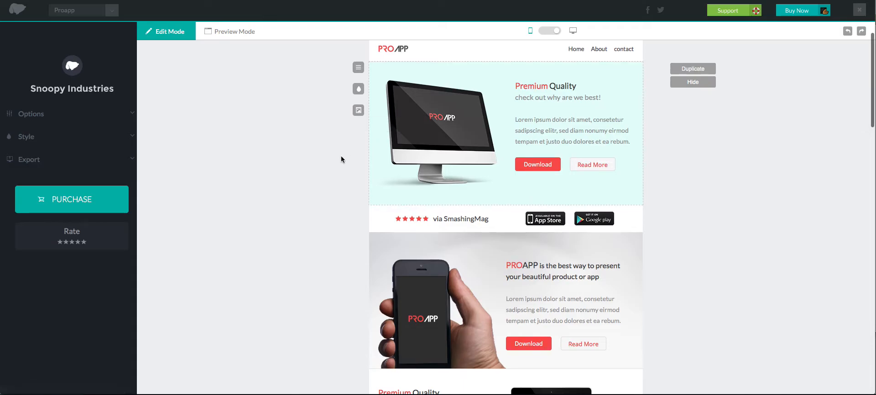
pyautogui.scroll(1, 341, 155)
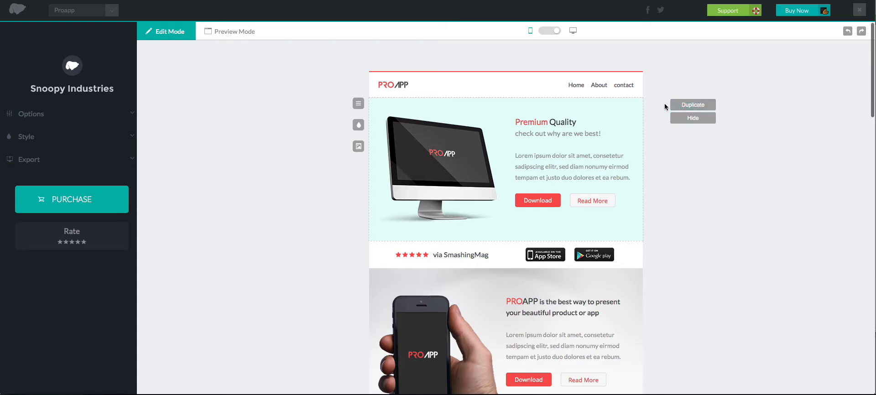
pyautogui.click(693, 106)
pyautogui.scroll(-2, 698, 231)
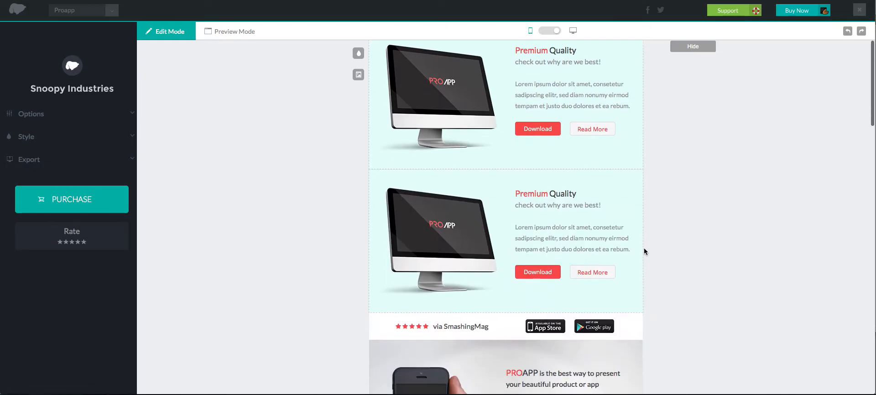
pyautogui.click(694, 190)
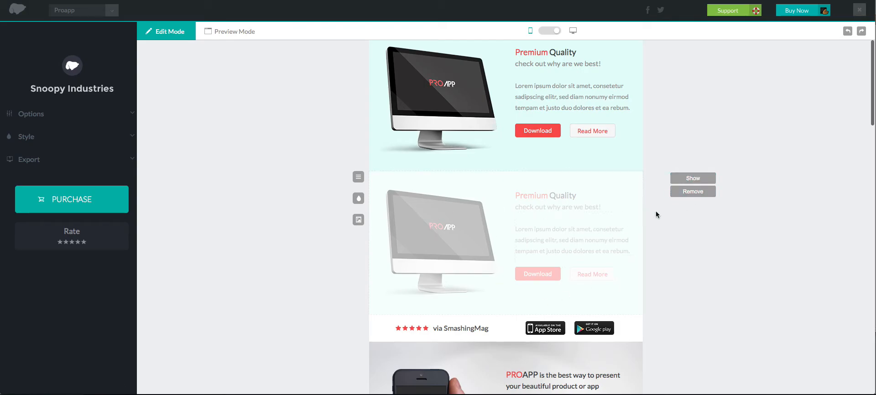
pyautogui.click(689, 192)
pyautogui.scroll(2, 837, 152)
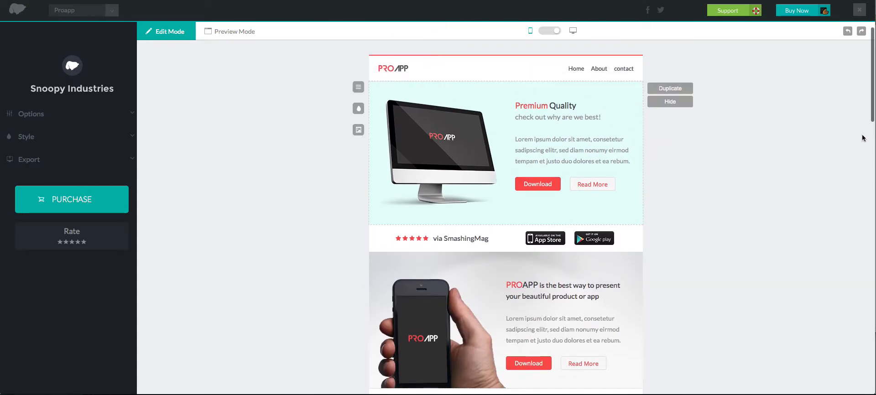
pyautogui.click(847, 31)
pyautogui.scroll(-2, 618, 232)
pyautogui.moveTo(589, 208)
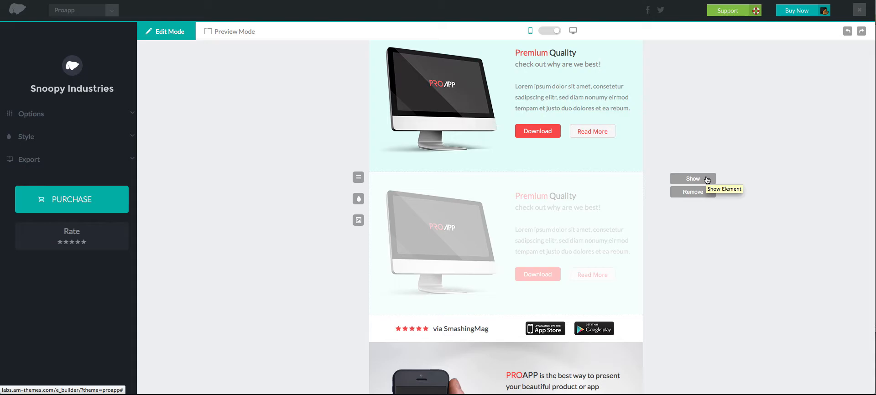
pyautogui.click(707, 179)
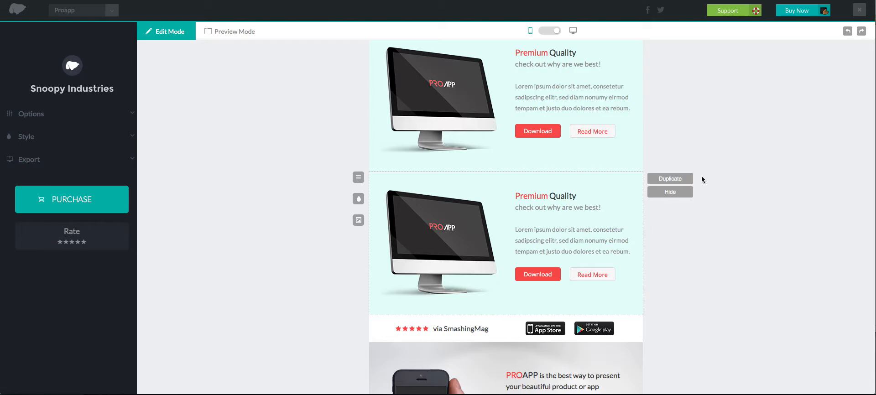
pyautogui.click(677, 194)
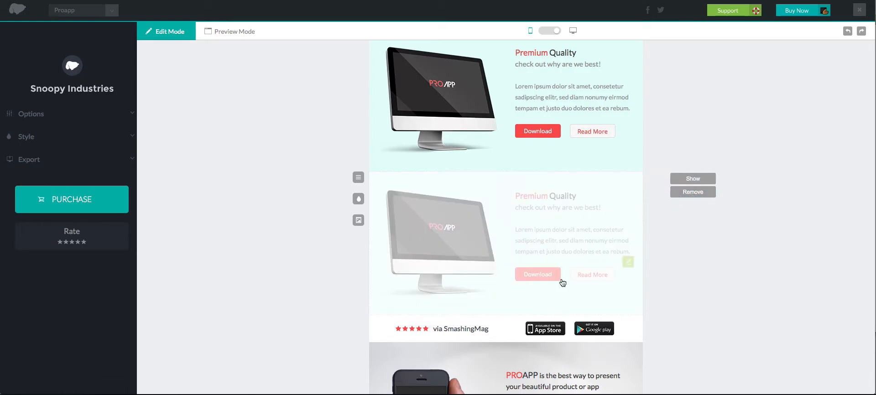
pyautogui.click(705, 193)
pyautogui.scroll(-2, 705, 193)
pyautogui.scroll(-6, 705, 194)
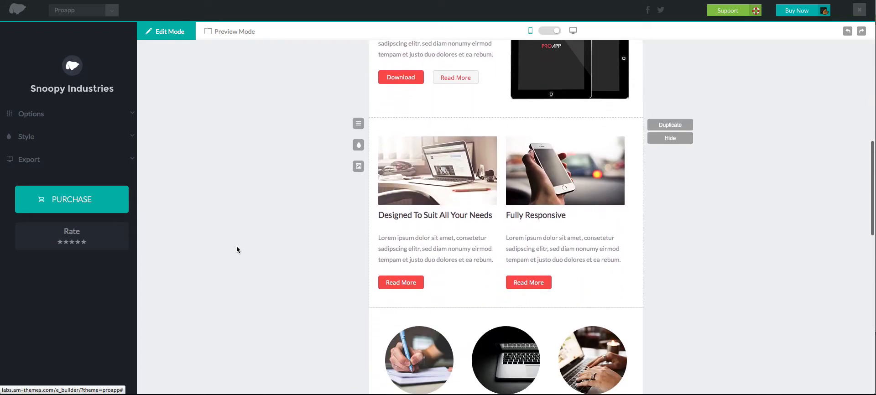
pyautogui.scroll(5, 316, 206)
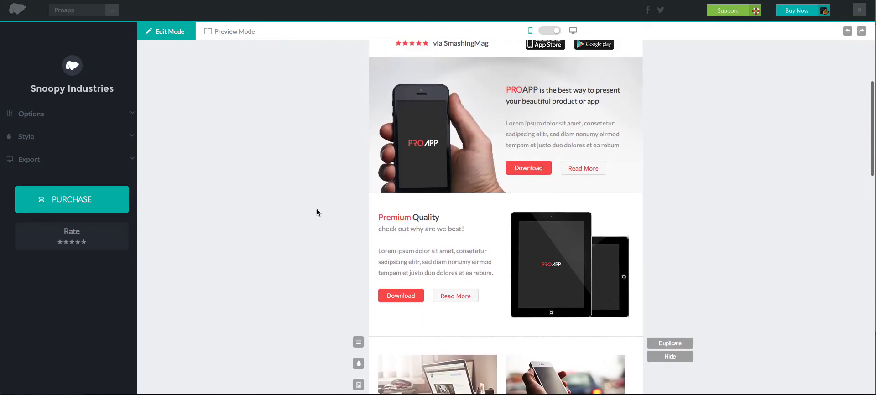
pyautogui.scroll(1, 252, 164)
pyautogui.scroll(-4, 252, 165)
pyautogui.scroll(5, 237, 164)
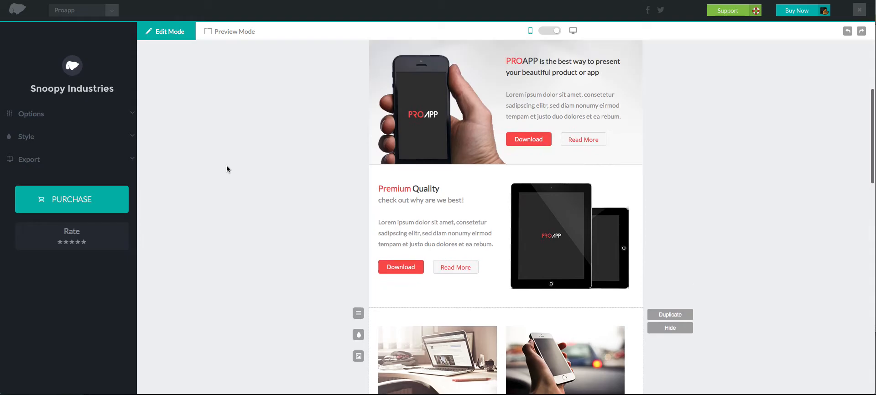
pyautogui.scroll(3, 275, 128)
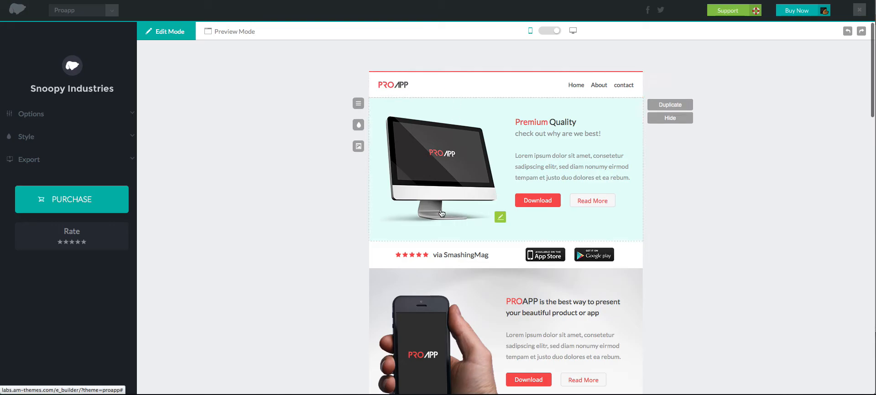
pyautogui.click(501, 217)
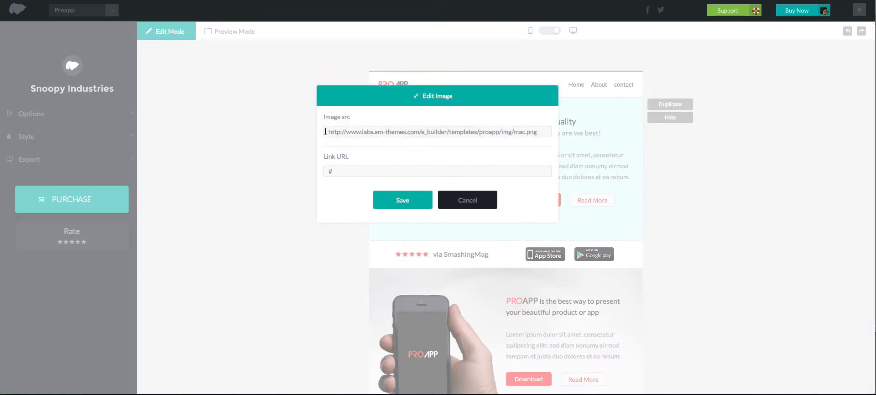
pyautogui.moveTo(328, 132); pyautogui.dragTo(553, 132)
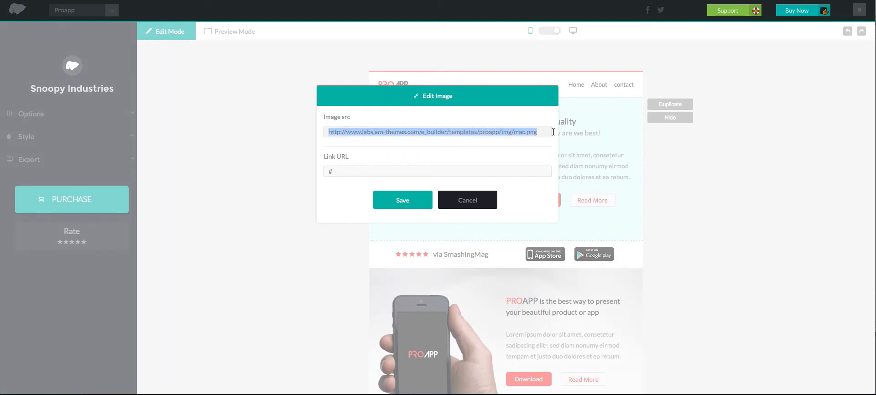
pyautogui.click(541, 132)
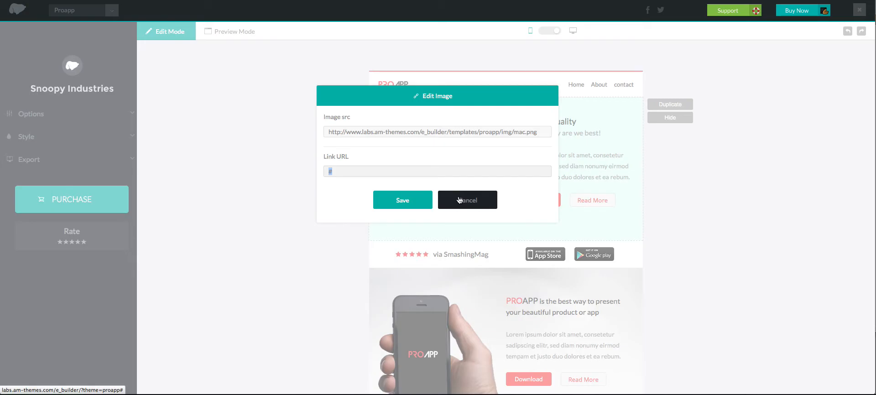
pyautogui.click(460, 200)
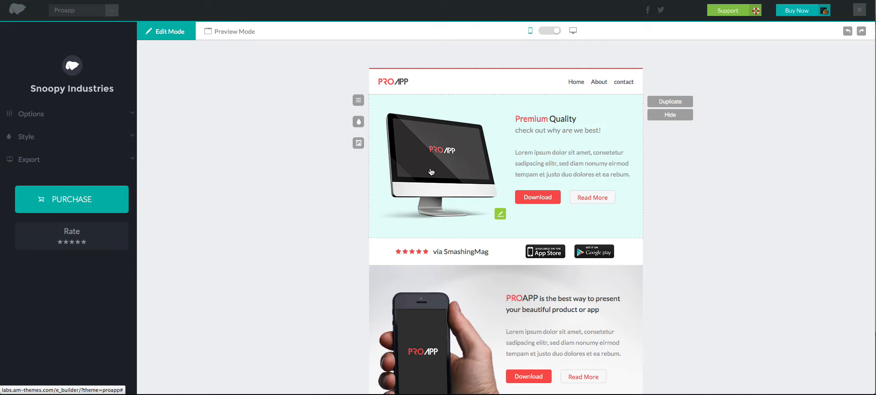
pyautogui.click(500, 213)
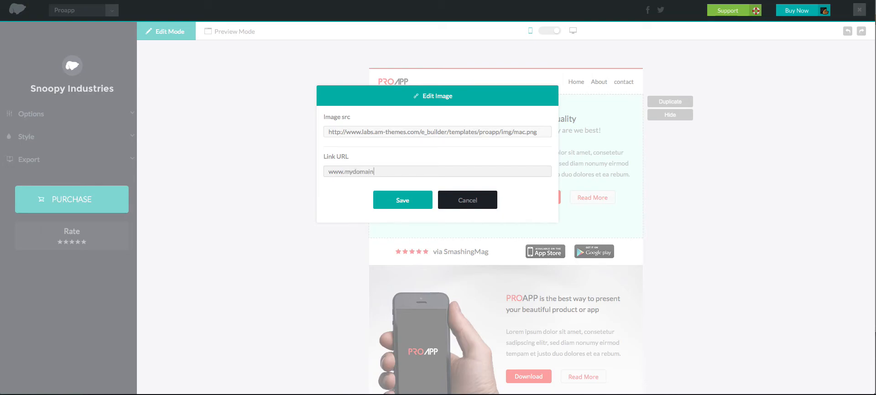
pyautogui.click(374, 205)
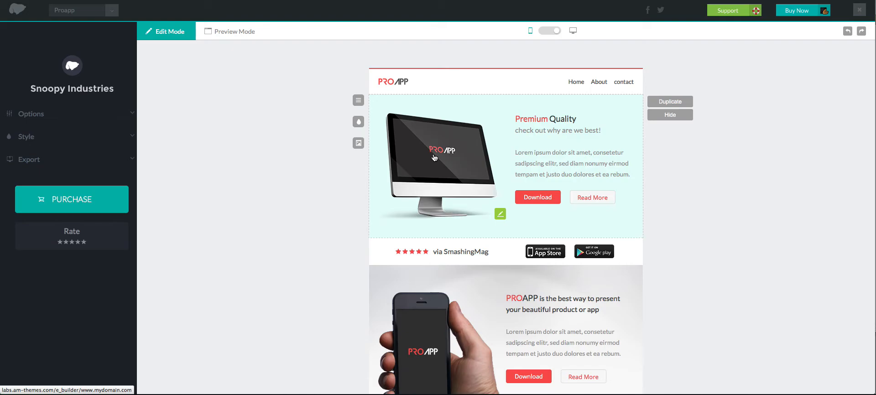
# In the Premium Quality paragraph, make the word consetetur bold and Arial
pyautogui.scroll(-2, 287, 175)
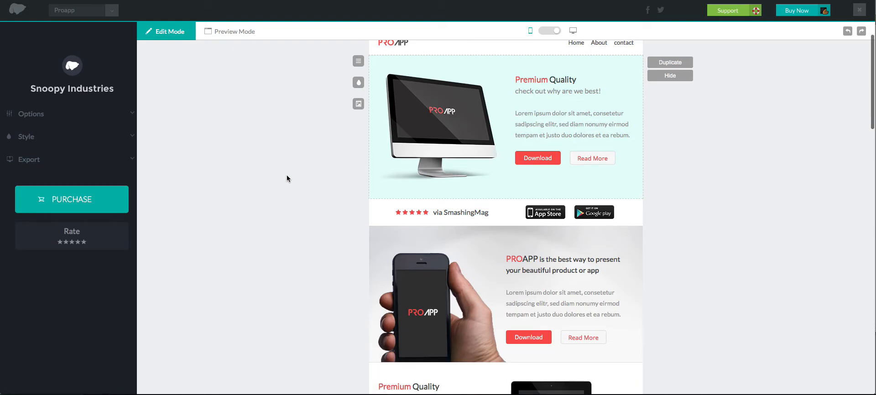
pyautogui.scroll(-3, 286, 174)
pyautogui.scroll(-2, 287, 174)
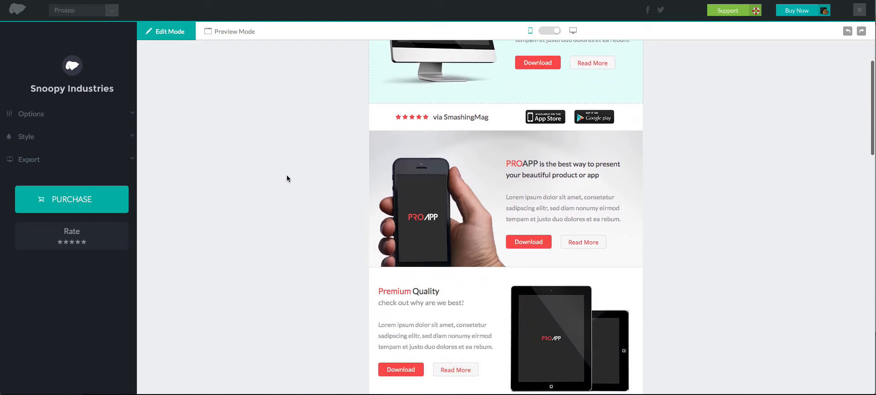
pyautogui.scroll(7, 287, 178)
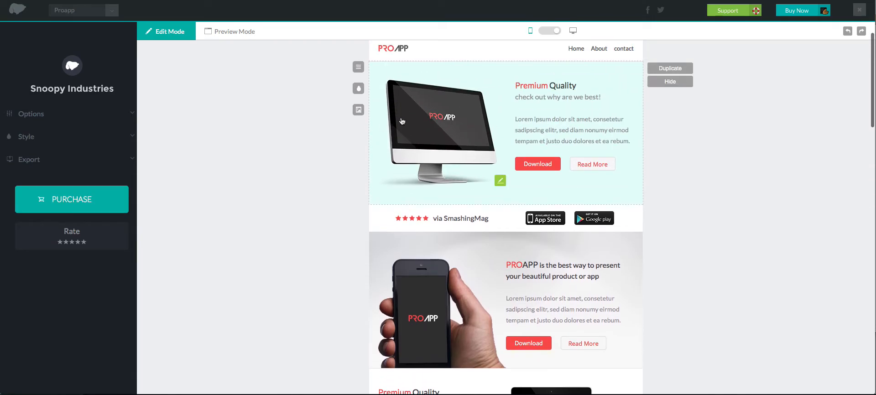
pyautogui.click(628, 187)
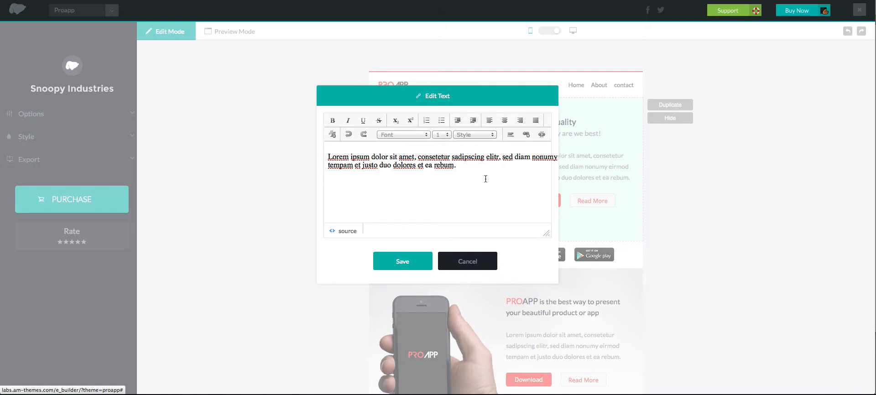
pyautogui.moveTo(460, 167); pyautogui.dragTo(418, 156)
pyautogui.doubleClick(433, 157)
pyautogui.click(332, 120)
pyautogui.click(403, 135)
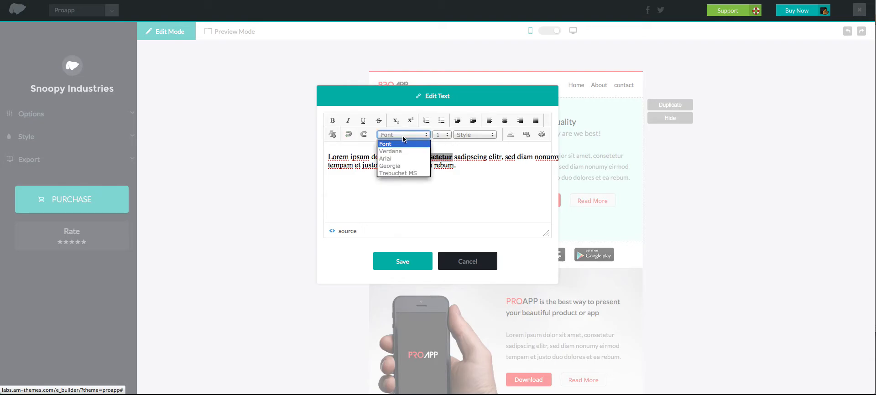
pyautogui.click(405, 158)
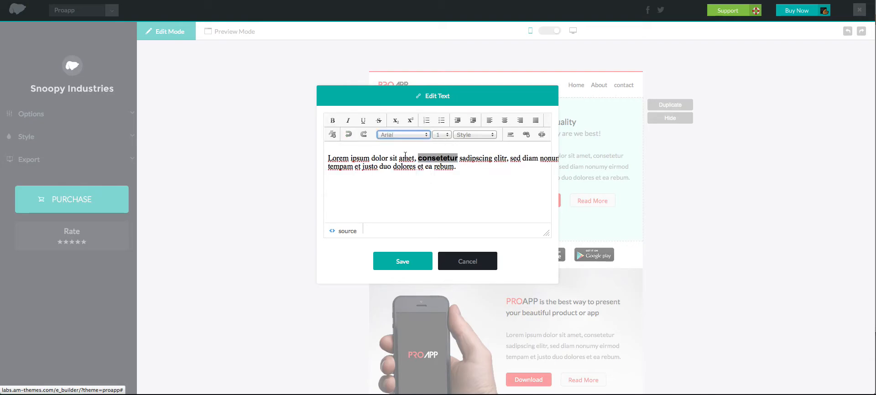
# Add a final line 'Simply add content' to the paragraph and save it
pyautogui.doubleClick(475, 159)
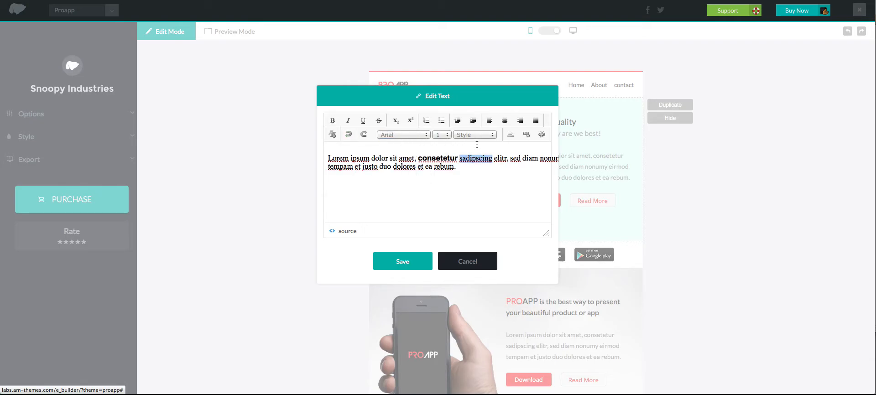
pyautogui.click(503, 169)
pyautogui.press('Return')
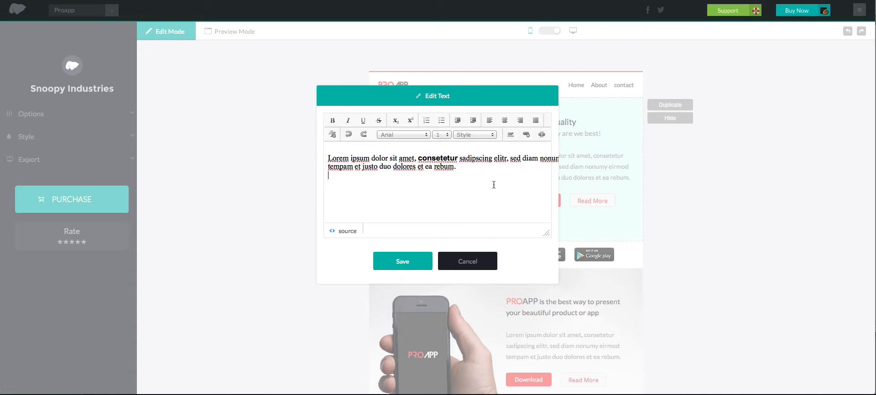
pyautogui.write('Di')
pyautogui.write('mply add conten')
pyautogui.write('t')
pyautogui.click(414, 263)
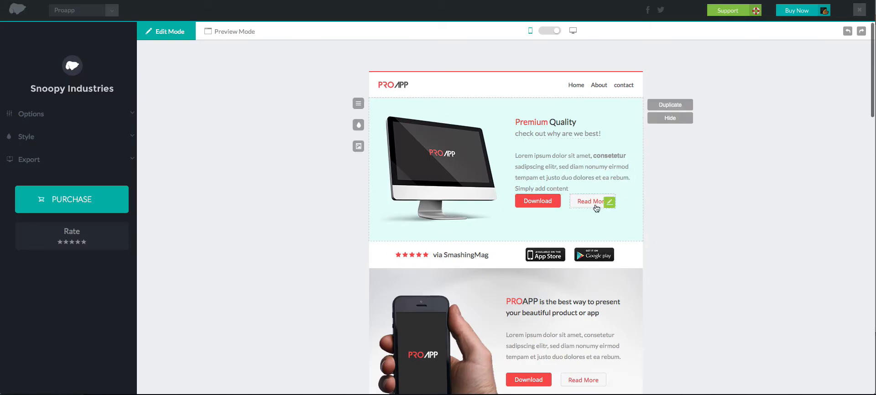
pyautogui.click(627, 189)
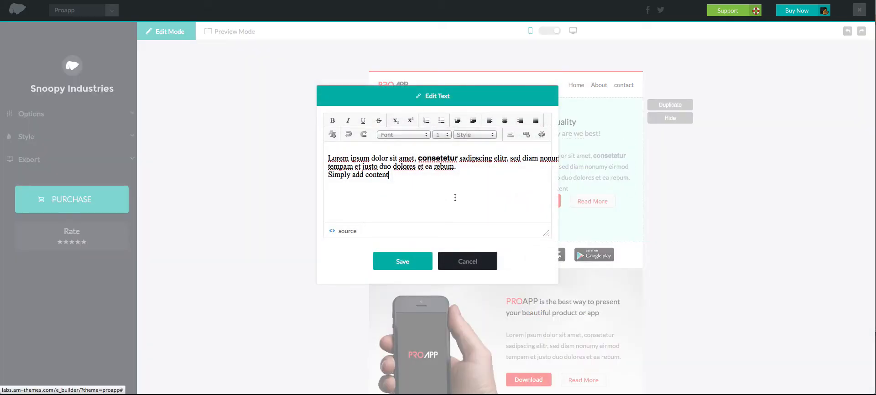
pyautogui.click(406, 261)
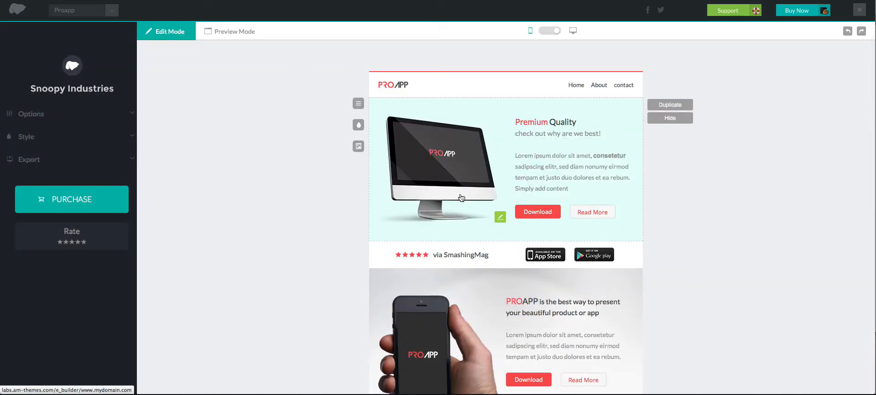
# Inspect the phone section's Download button label, leaving it unchanged
pyautogui.scroll(-1, 538, 217)
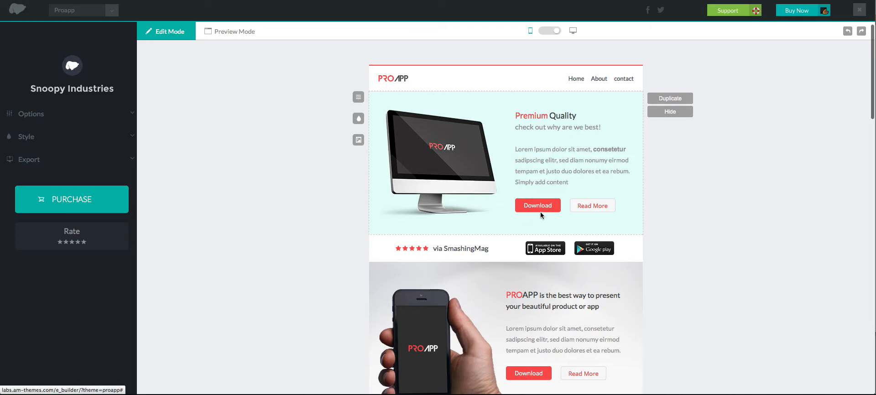
pyautogui.scroll(-1, 612, 207)
pyautogui.scroll(-2, 612, 208)
pyautogui.scroll(-3, 489, 251)
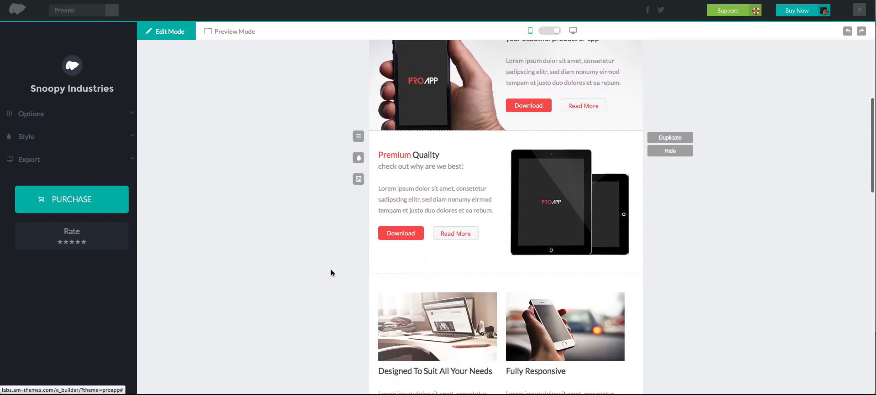
pyautogui.scroll(3, 335, 260)
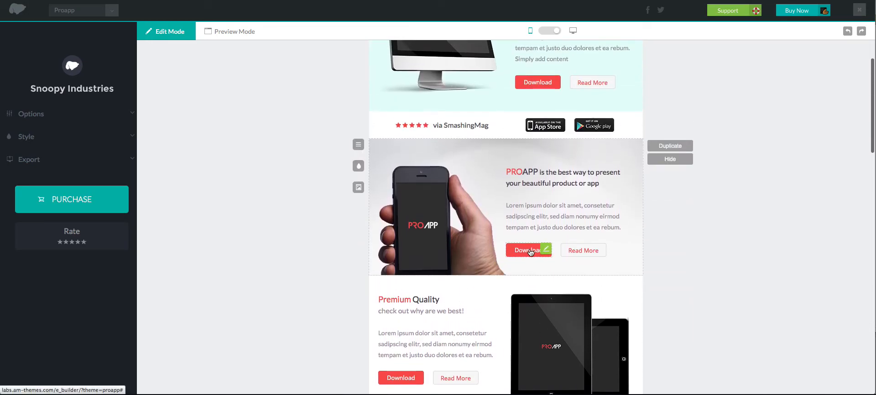
pyautogui.click(545, 249)
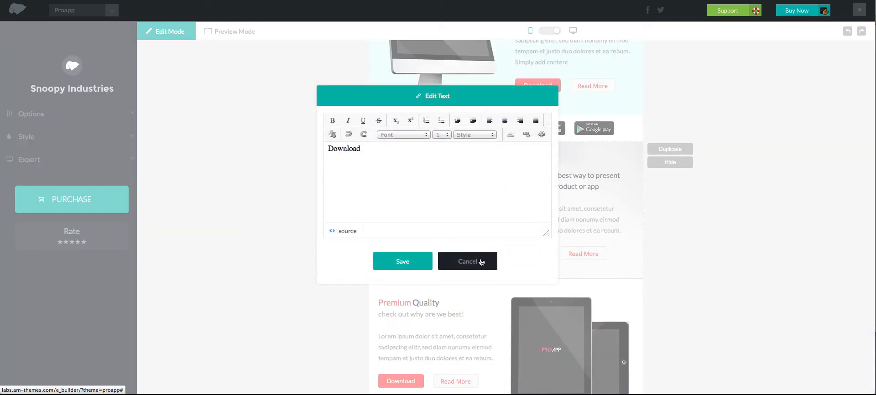
pyautogui.click(467, 261)
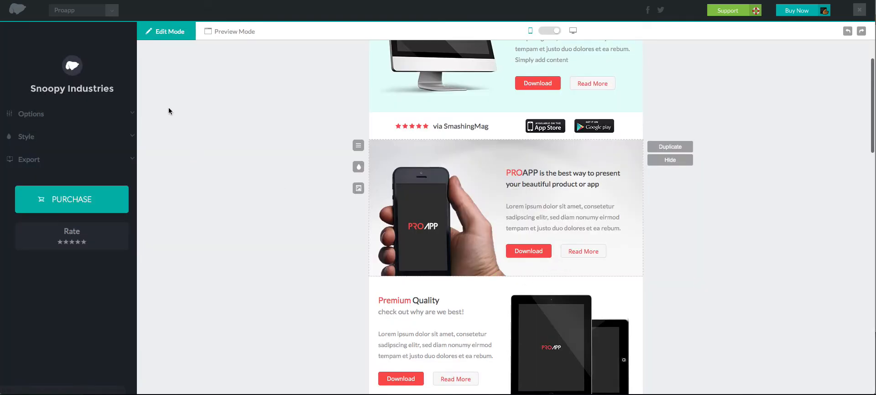
# Move the dark ProApp banner below Designed To Suit All Your Needs, above the footer
pyautogui.scroll(3, 312, 140)
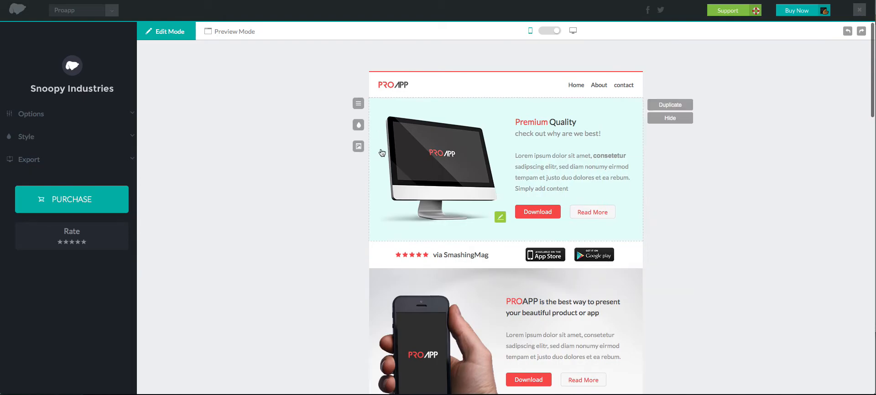
pyautogui.scroll(-1, 512, 229)
pyautogui.scroll(-5, 512, 229)
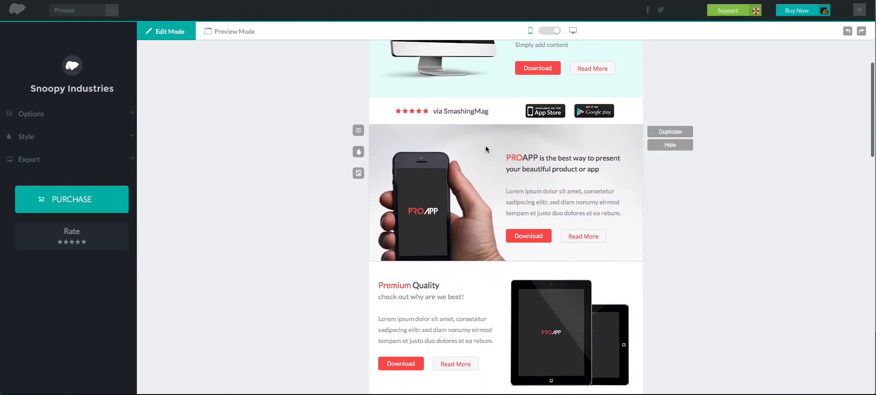
pyautogui.scroll(5, 487, 150)
pyautogui.scroll(-8, 615, 218)
pyautogui.scroll(-15, 616, 217)
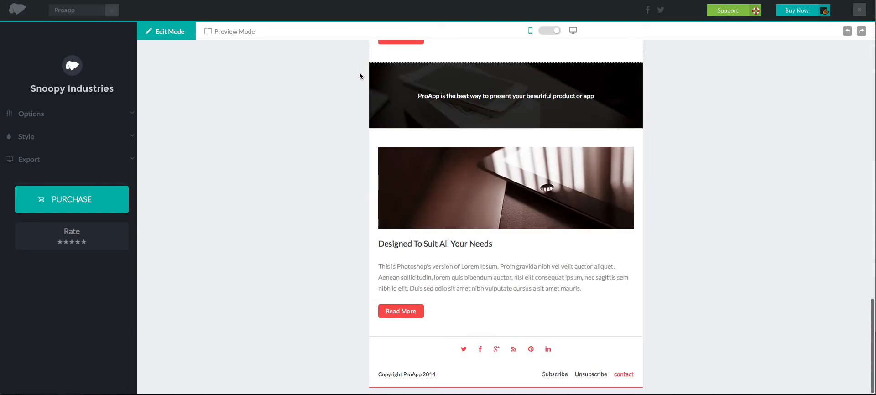
pyautogui.moveTo(358, 75)
pyautogui.moveTo(358, 73); pyautogui.dragTo(393, 254)
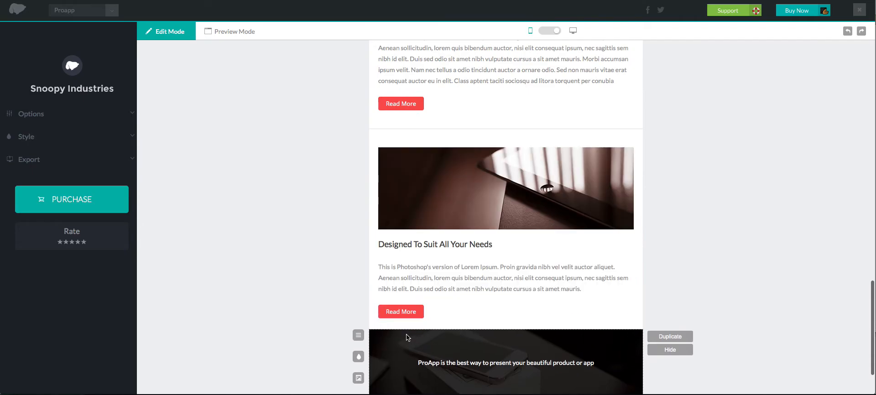
pyautogui.scroll(-2, 395, 255)
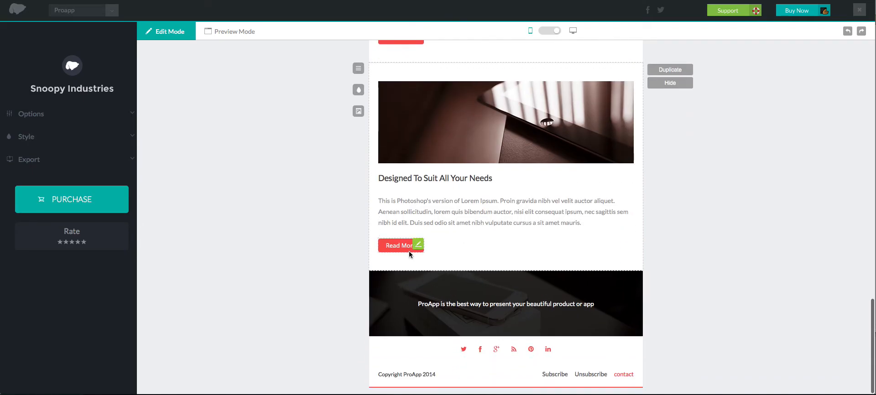
pyautogui.scroll(15, 404, 254)
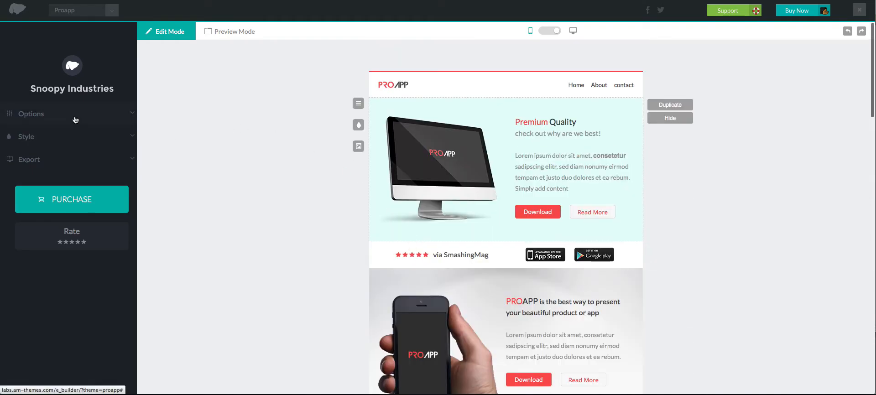
# Save the current layout from Options and copy the generated token
pyautogui.click(67, 140)
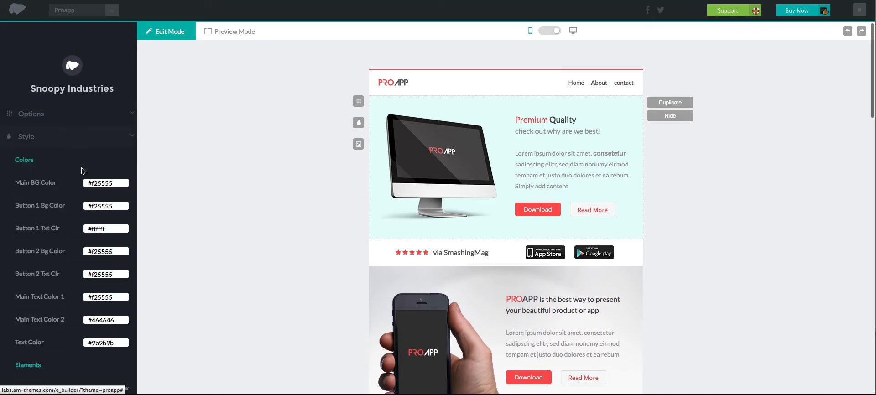
pyautogui.click(67, 119)
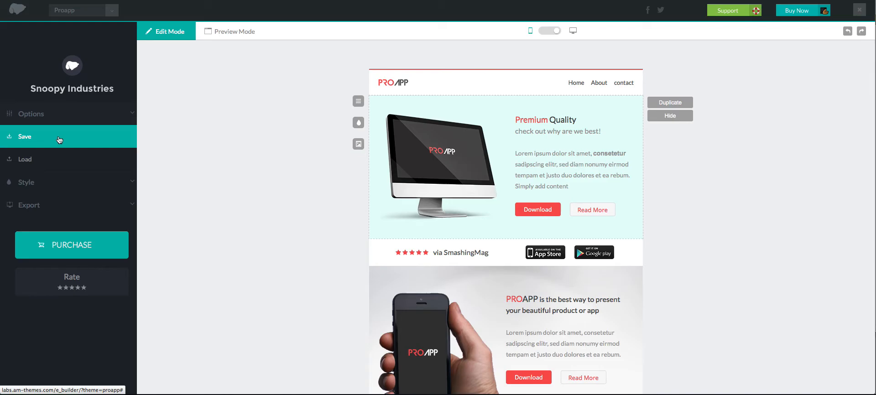
pyautogui.click(38, 141)
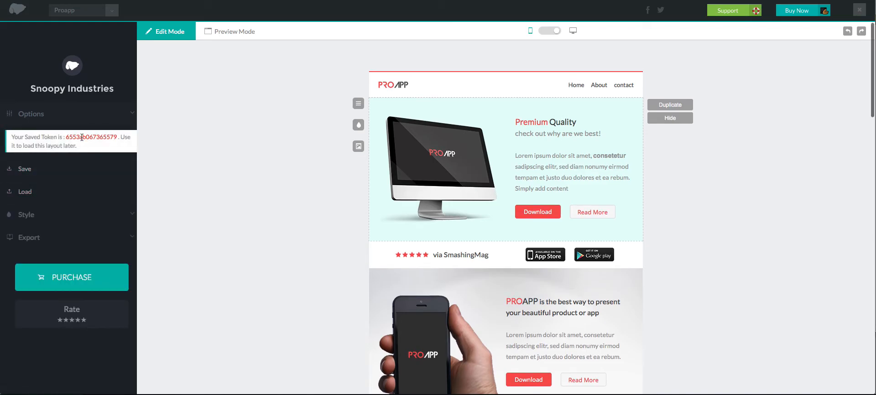
pyautogui.doubleClick(93, 141)
pyautogui.hotkey('ctrl', 'c')
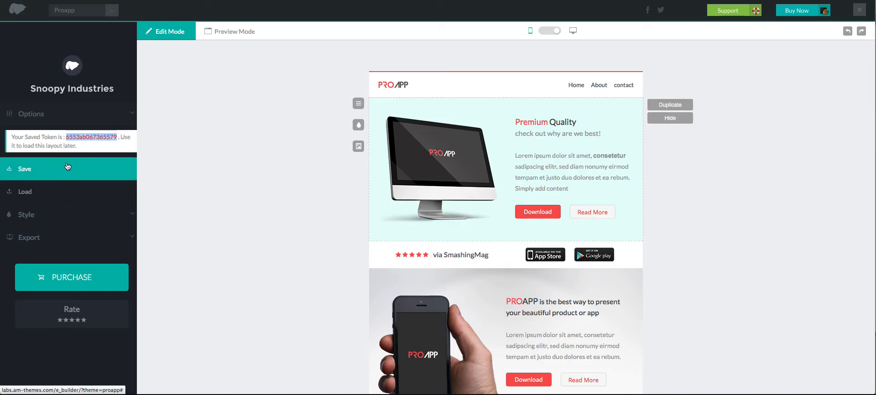
# Reload the layout by pasting the saved token into the Saved Token field
pyautogui.click(67, 193)
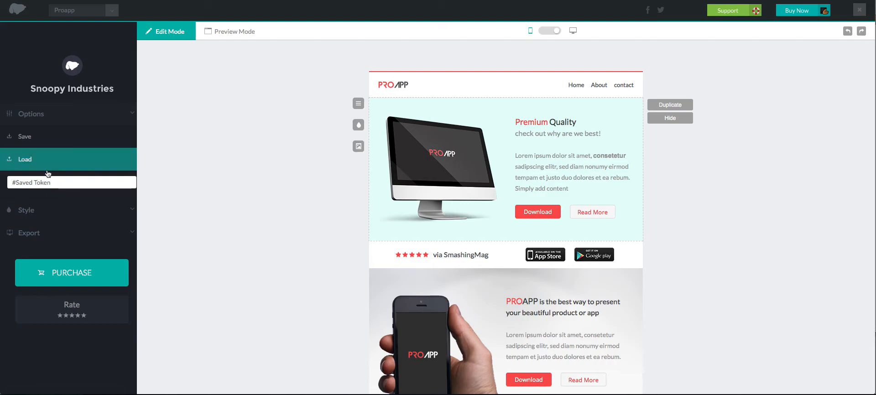
pyautogui.click(50, 182)
pyautogui.hotkey('ctrl', 'v')
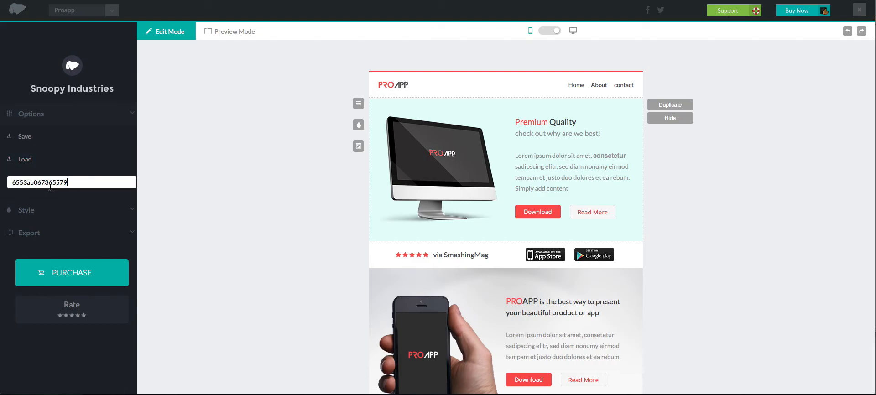
pyautogui.press('Return')
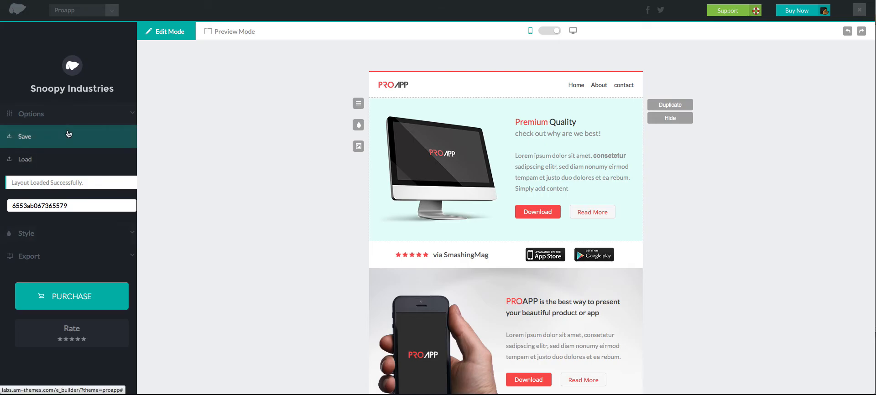
pyautogui.click(60, 114)
# In Style > Colors, set the Main BG Color to dark red
pyautogui.click(27, 137)
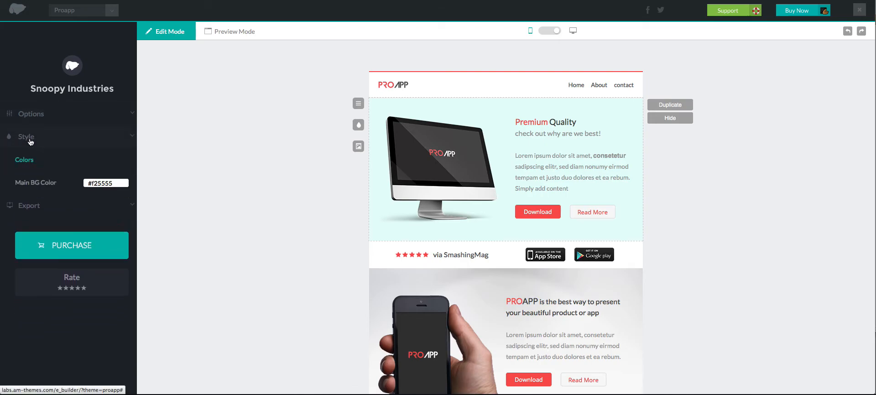
pyautogui.scroll(-1, 249, 187)
pyautogui.scroll(1, 249, 184)
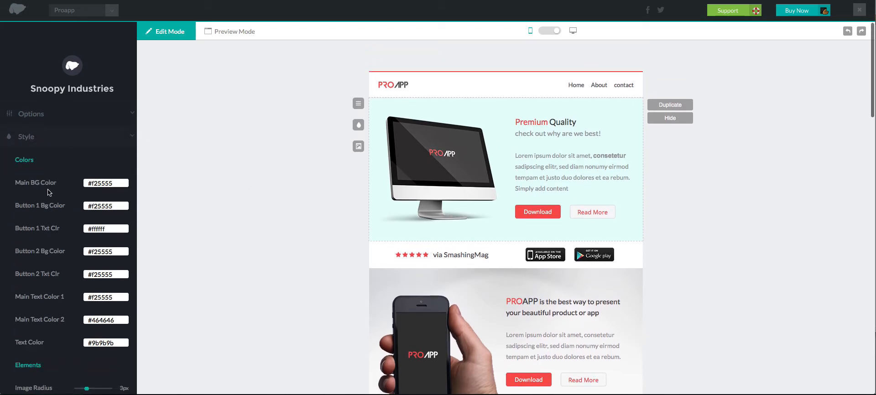
pyautogui.scroll(-1, 50, 191)
pyautogui.scroll(-2, 49, 191)
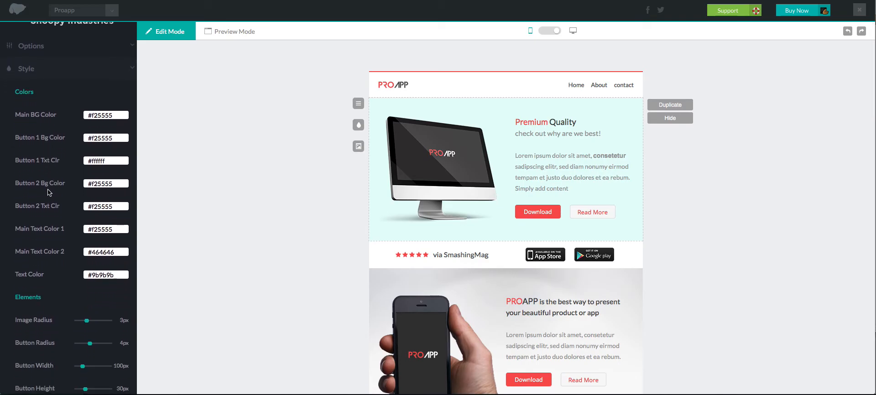
pyautogui.scroll(-1, 49, 191)
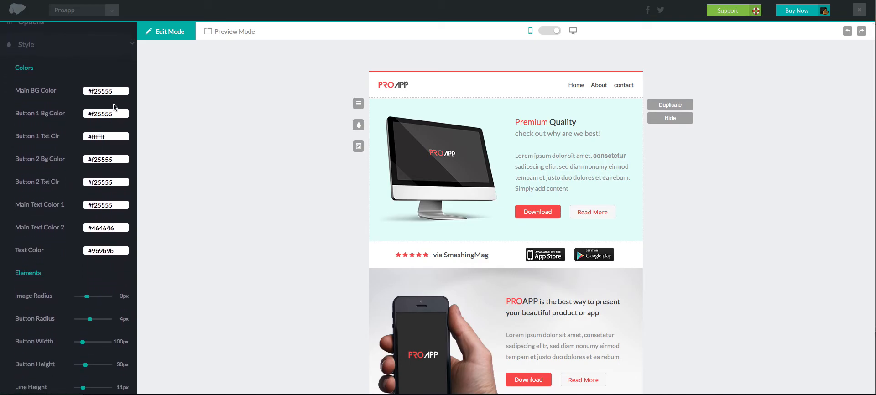
pyautogui.scroll(-4, 35, 88)
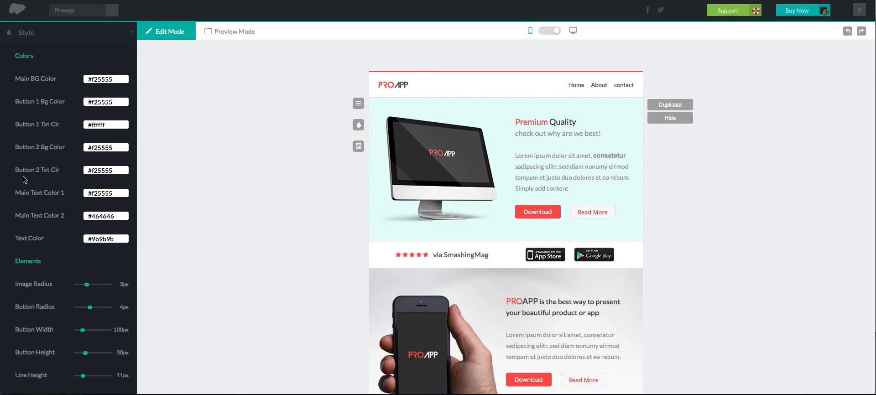
pyautogui.scroll(5, 44, 220)
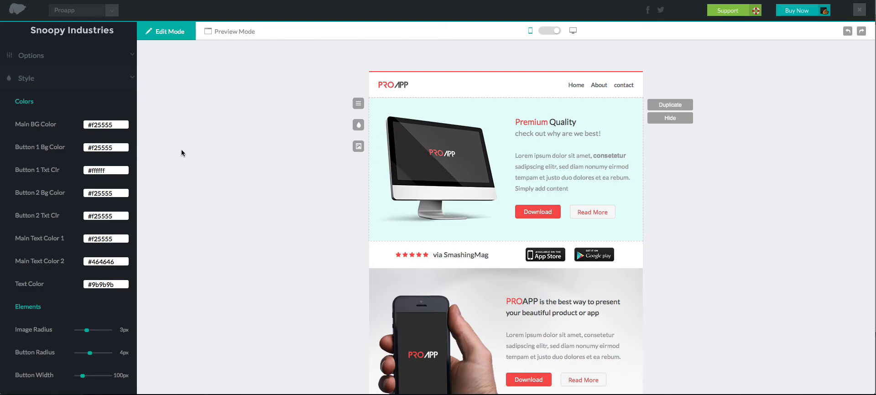
pyautogui.click(96, 124)
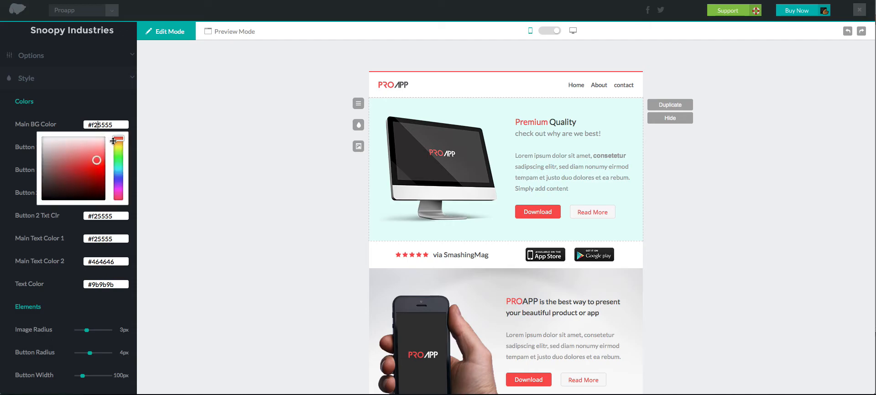
pyautogui.click(90, 178)
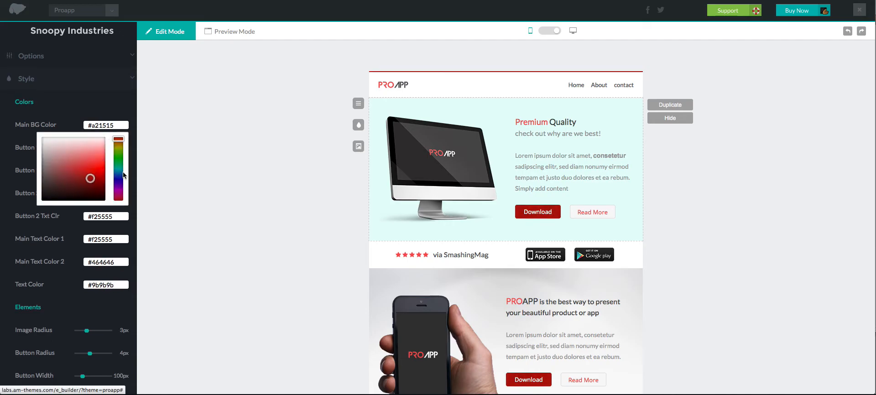
pyautogui.click(197, 173)
# Change the Main BG Color to vivid green #47d524, turning the Download buttons green
pyautogui.scroll(-3, 193, 174)
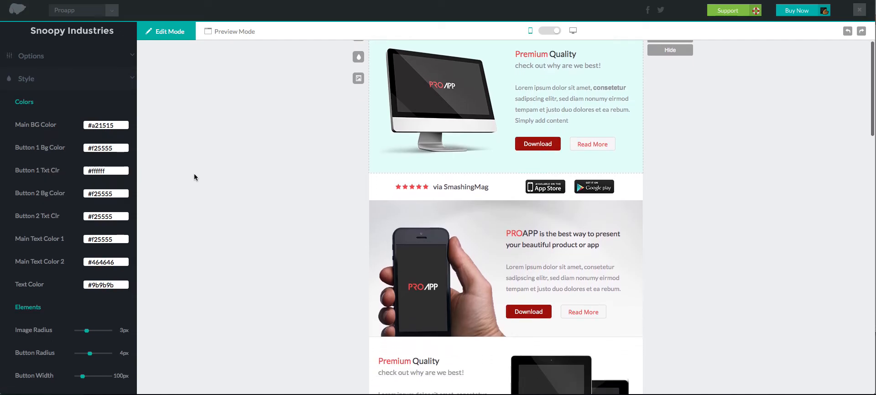
pyautogui.scroll(-8, 195, 174)
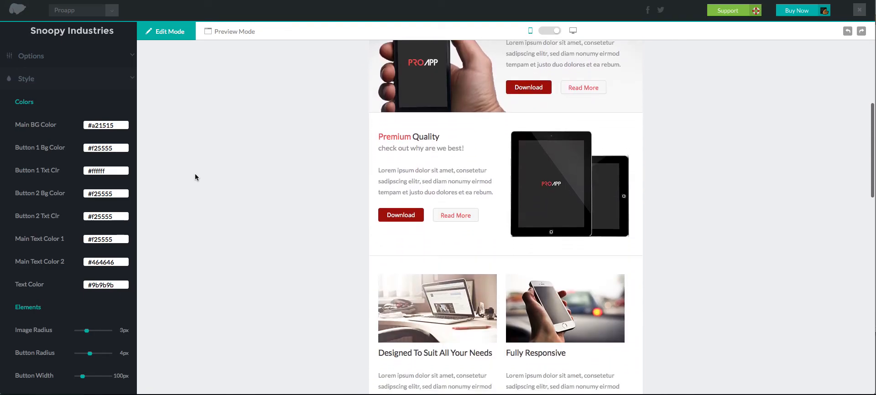
pyautogui.scroll(10, 195, 174)
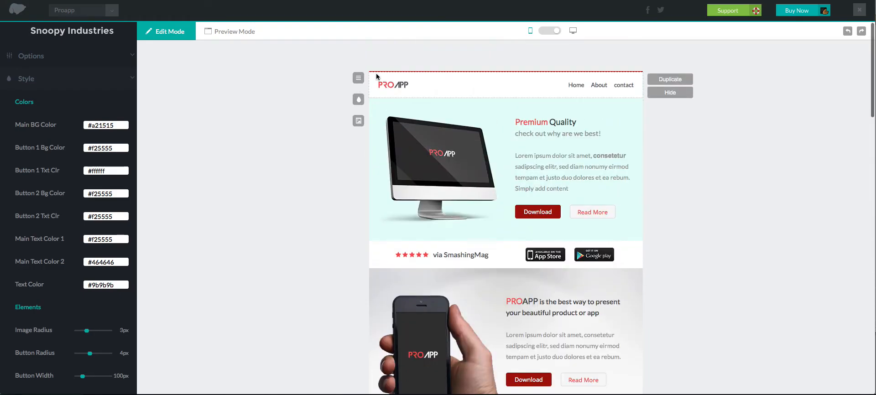
pyautogui.click(106, 125)
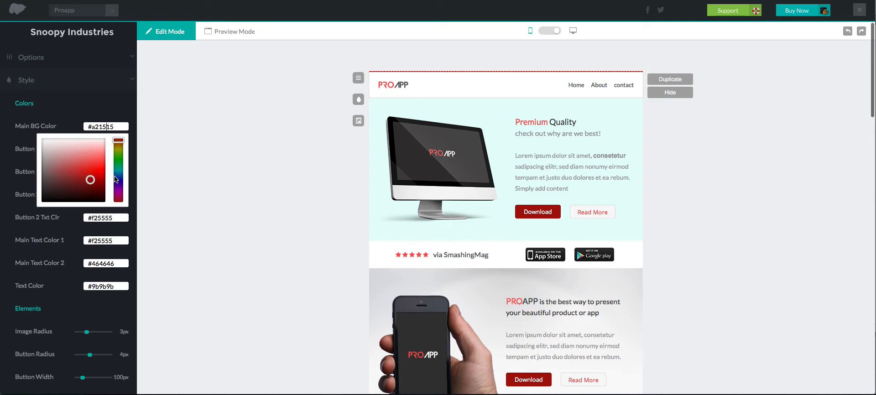
pyautogui.click(118, 158)
pyautogui.moveTo(67, 182); pyautogui.dragTo(94, 171)
pyautogui.click(163, 149)
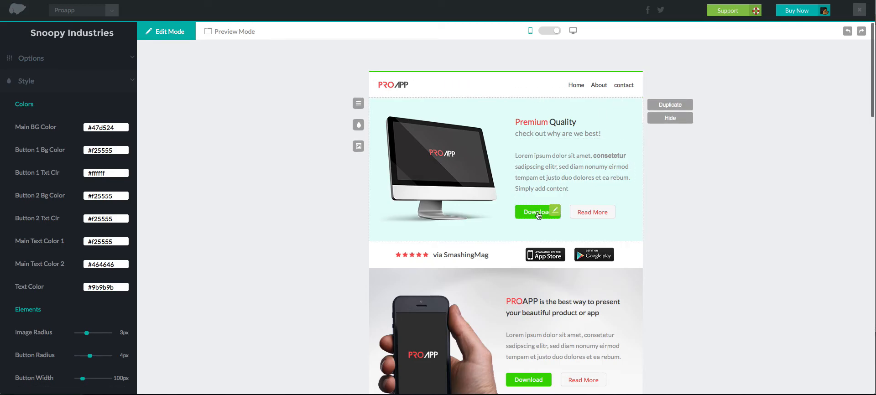
pyautogui.scroll(-3, 531, 221)
pyautogui.scroll(-10, 531, 221)
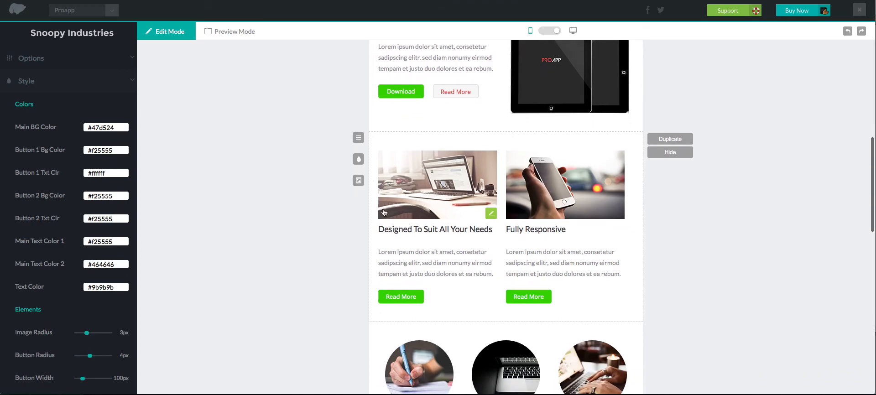
pyautogui.scroll(-8, 374, 233)
pyautogui.scroll(20, 374, 234)
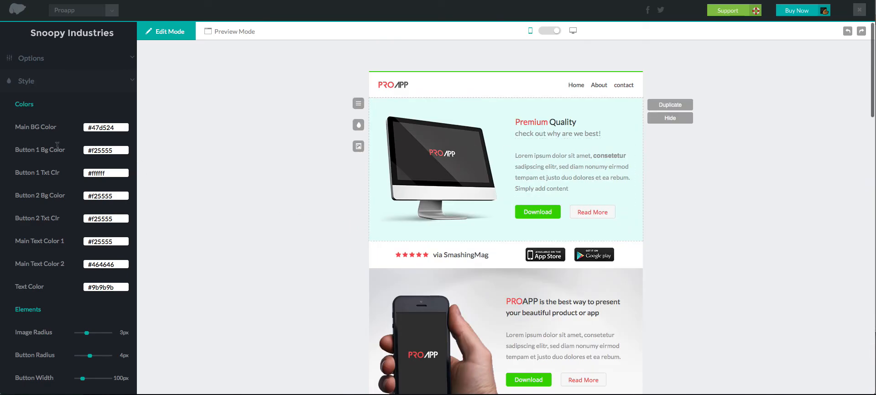
# Make Download buttons red #d71d1d and Read More button backgrounds maroon #772b2b
pyautogui.click(109, 150)
pyautogui.click(83, 192)
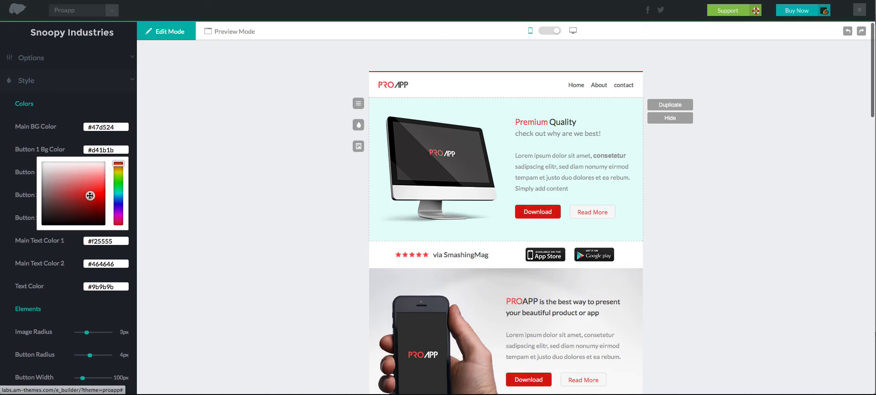
pyautogui.click(172, 156)
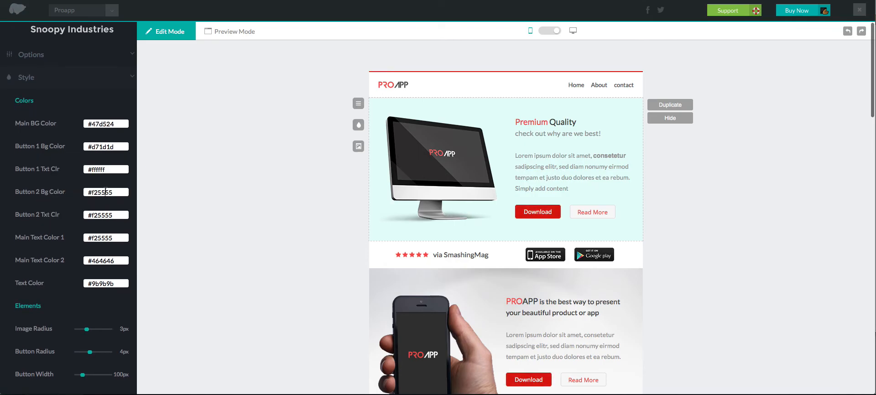
pyautogui.click(106, 191)
pyautogui.click(72, 248)
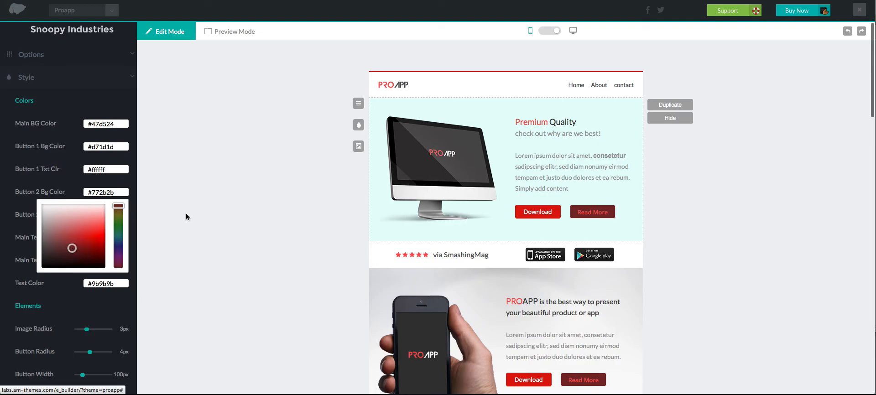
pyautogui.click(216, 158)
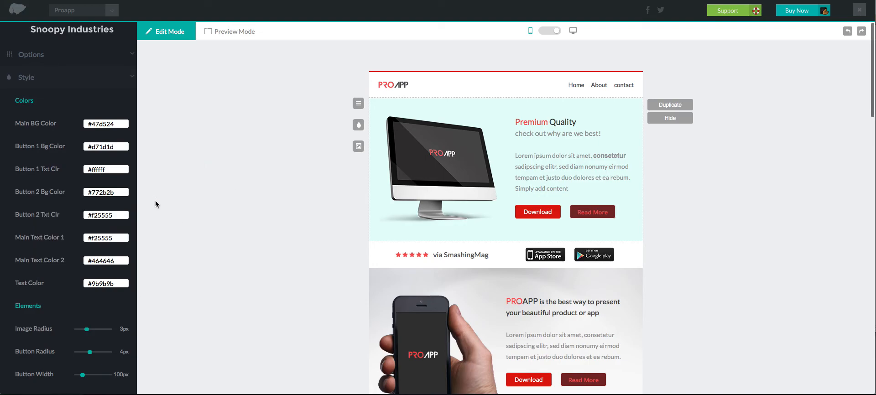
# Set Button 2 Txt Clr to pale pink #f4e5e5 for the Read More text
pyautogui.scroll(-4, 251, 247)
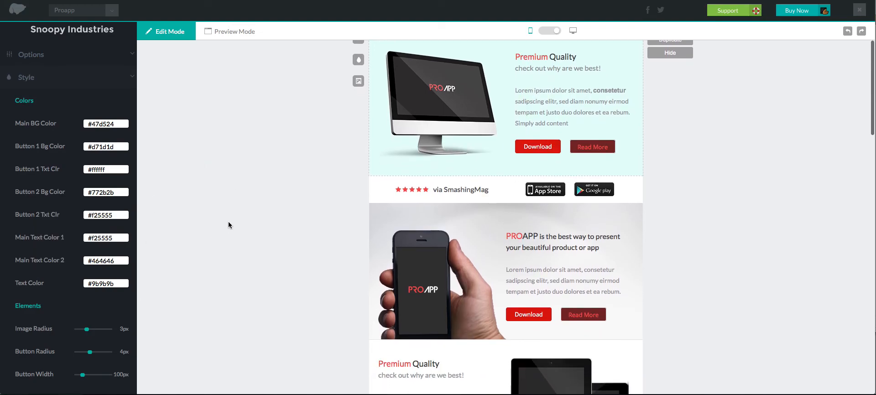
pyautogui.click(109, 214)
pyautogui.click(69, 232)
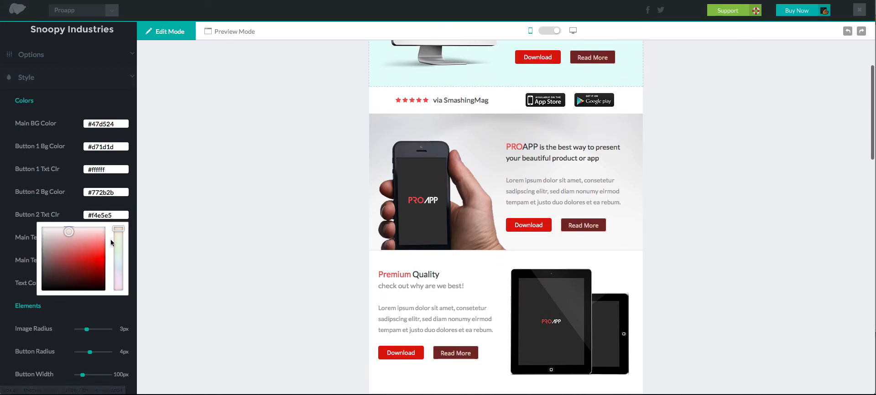
pyautogui.click(151, 210)
pyautogui.scroll(-3, 245, 195)
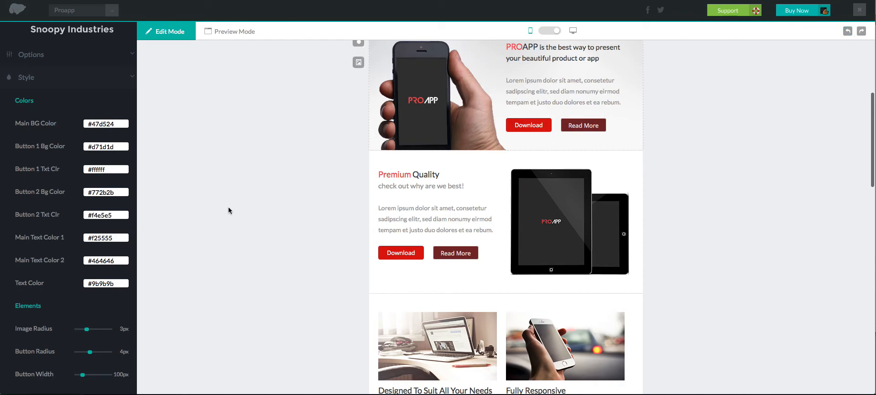
pyautogui.scroll(-3, 120, 238)
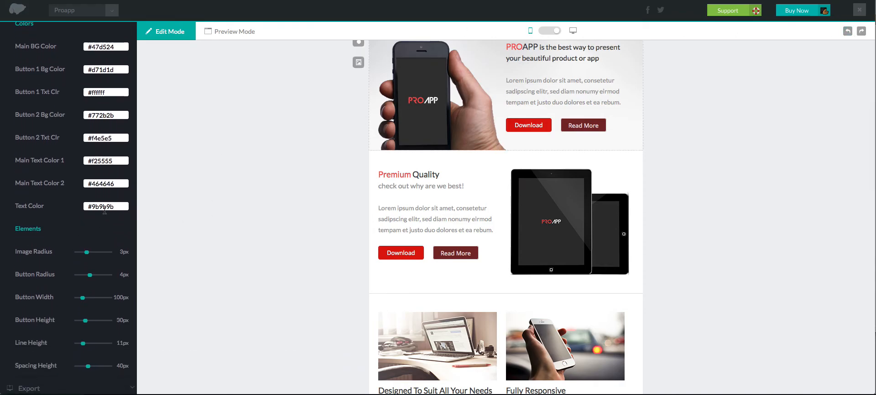
# Set the body Text Color to blue #166ef2, replacing the grey
pyautogui.click(102, 205)
pyautogui.moveTo(102, 222); pyautogui.dragTo(114, 271)
pyautogui.click(218, 234)
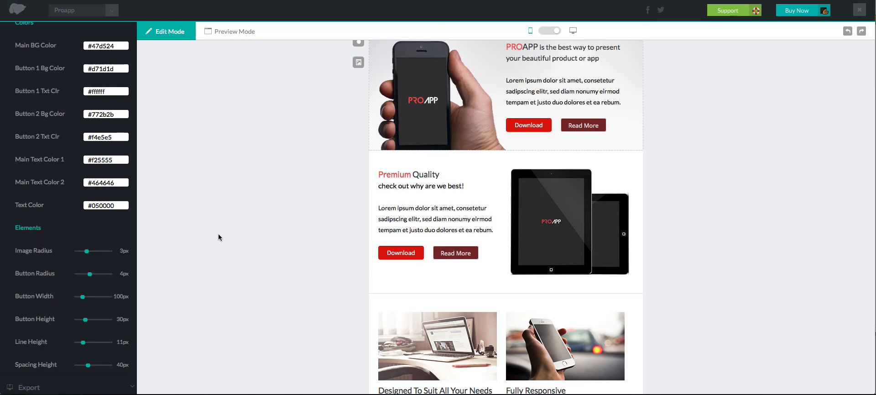
pyautogui.click(121, 205)
pyautogui.click(119, 255)
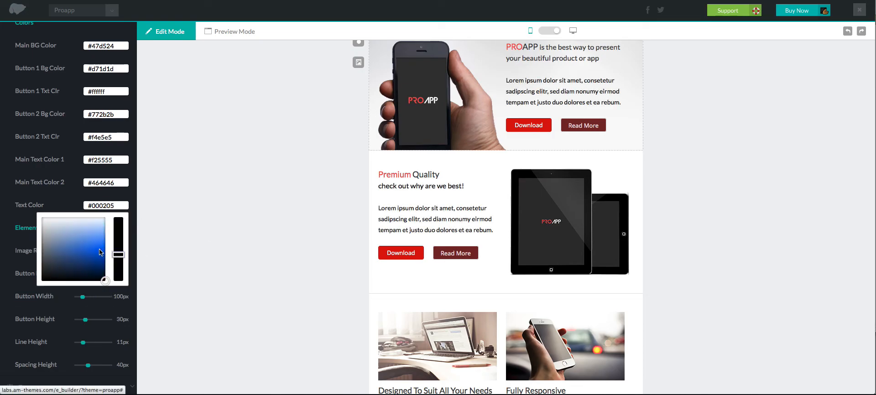
pyautogui.click(100, 248)
pyautogui.click(203, 216)
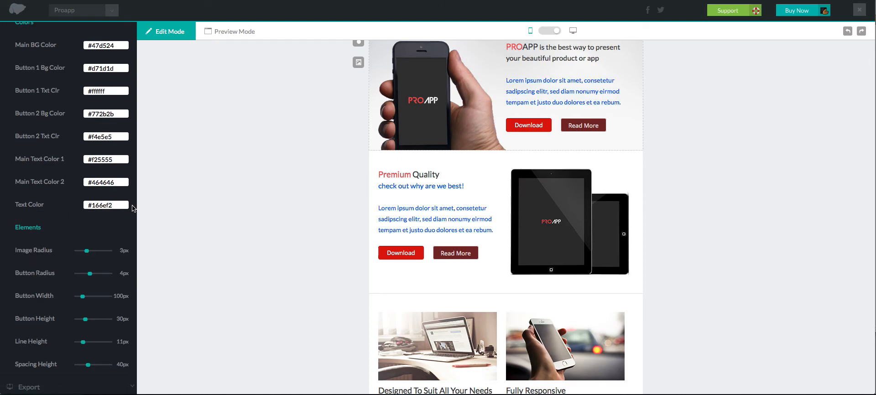
pyautogui.scroll(-1, 230, 205)
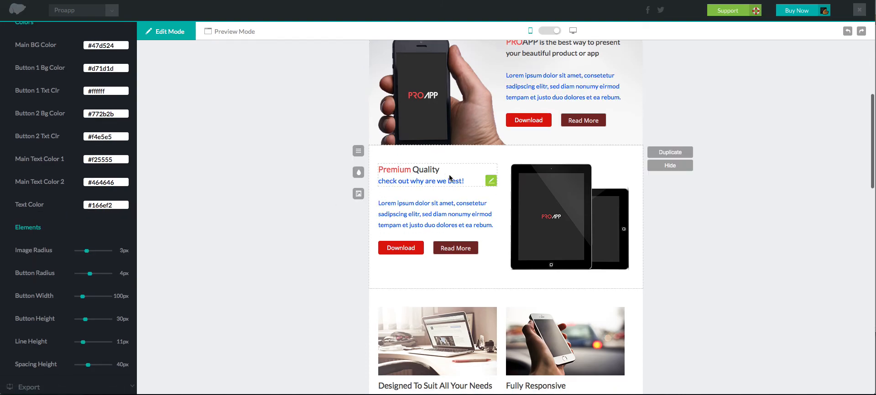
pyautogui.click(491, 180)
pyautogui.moveTo(413, 157); pyautogui.dragTo(345, 159)
pyautogui.click(401, 173)
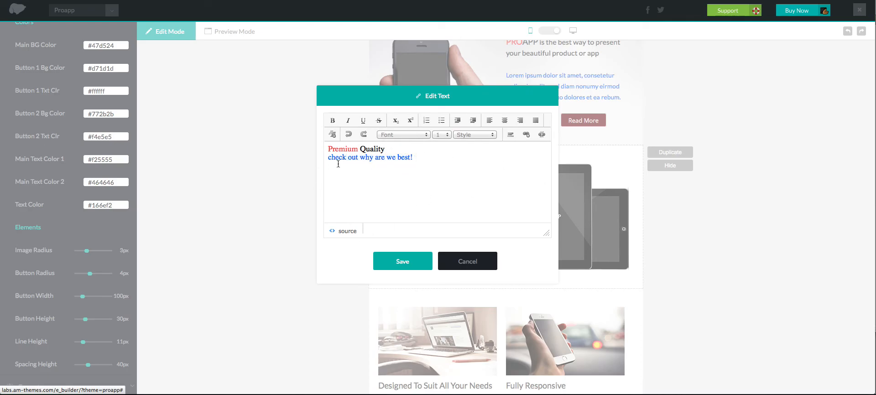
pyautogui.doubleClick(352, 158)
pyautogui.click(353, 176)
pyautogui.click(479, 135)
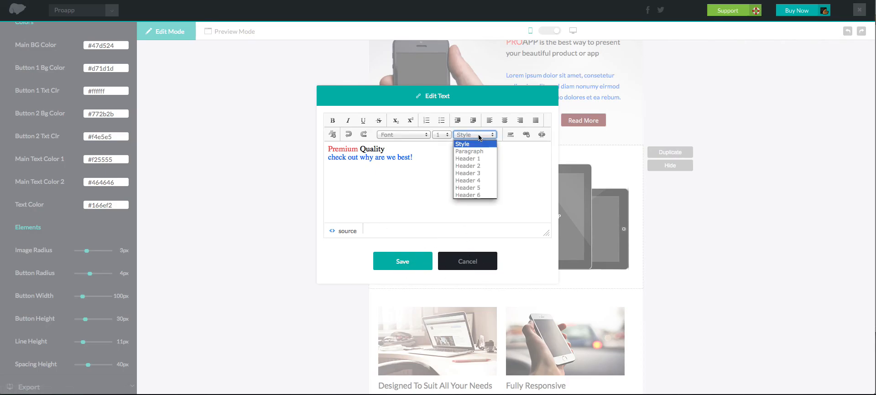
pyautogui.click(429, 182)
pyautogui.click(461, 255)
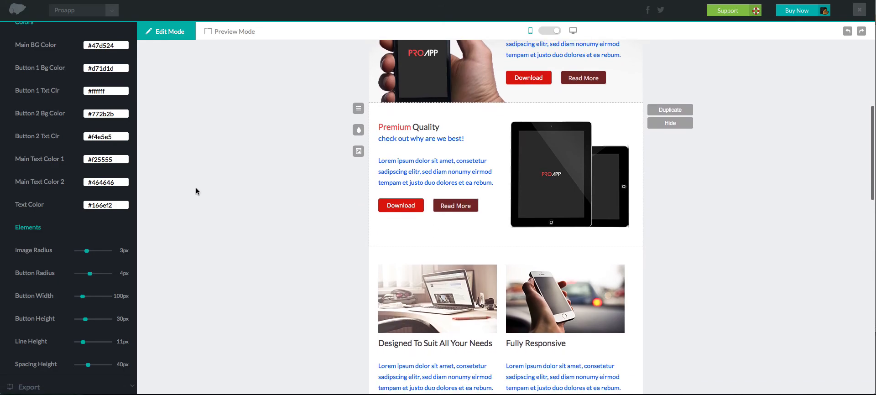
# Collapse the Style settings, expand Export and choose HTML to show the Purchase Code field
pyautogui.scroll(3, 90, 200)
pyautogui.scroll(-2, 1, 188)
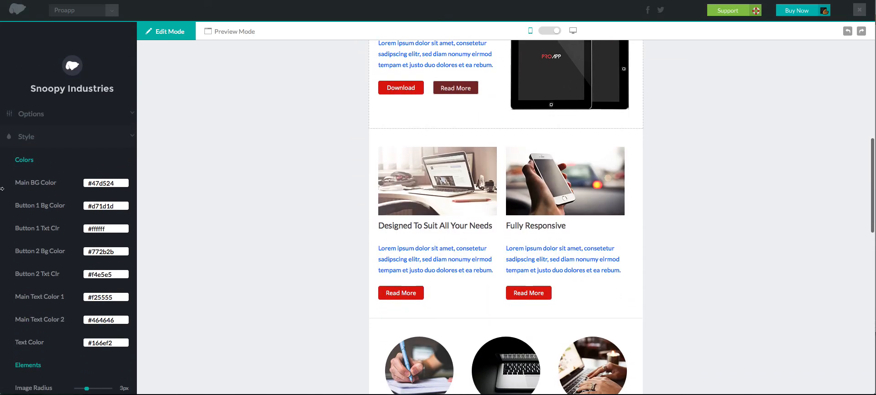
pyautogui.click(115, 138)
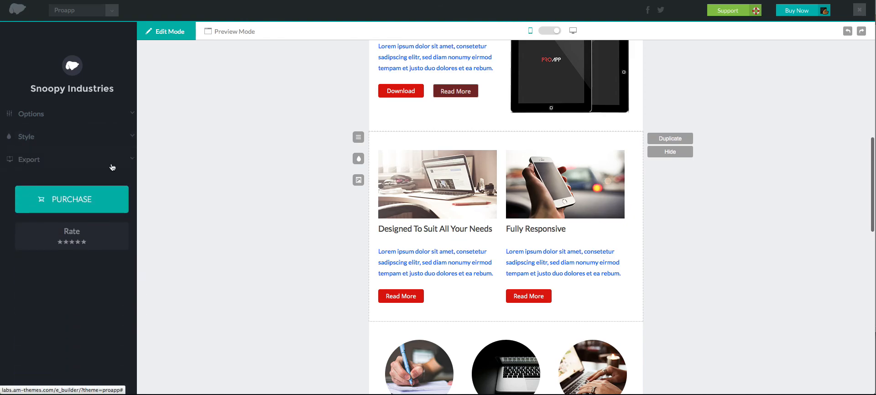
pyautogui.click(77, 164)
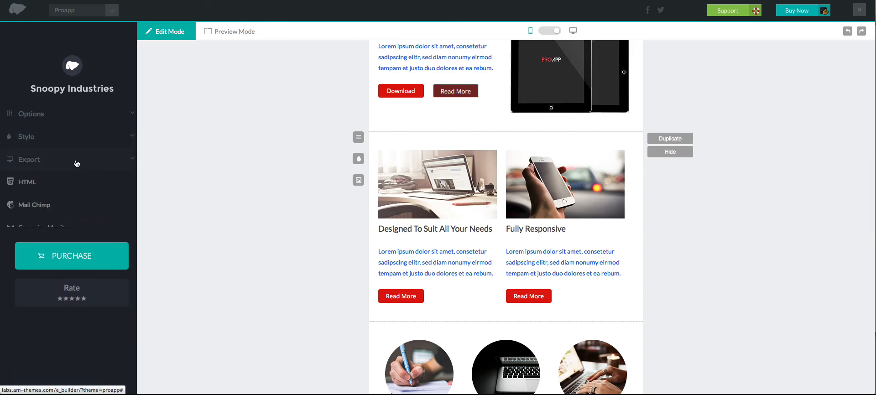
pyautogui.click(13, 182)
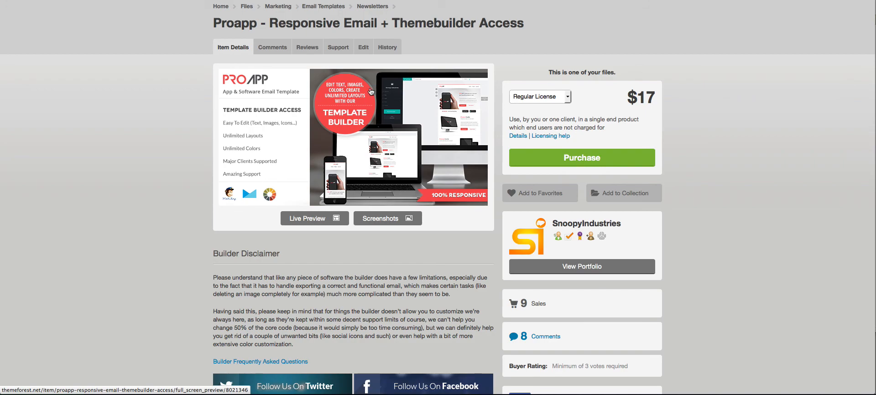
# Switch the Proapp item page to its Support tab and scroll down to the FAQ
pyautogui.click(343, 49)
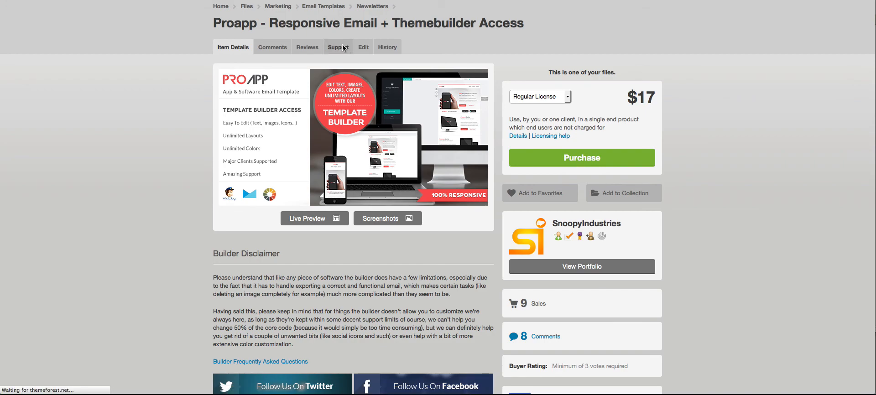
pyautogui.scroll(-5, 108, 218)
pyautogui.scroll(-3, 170, 206)
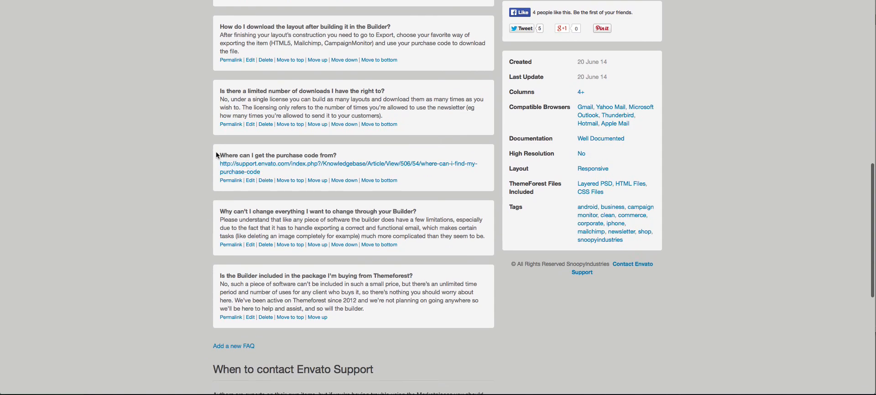
pyautogui.scroll(4, 210, 153)
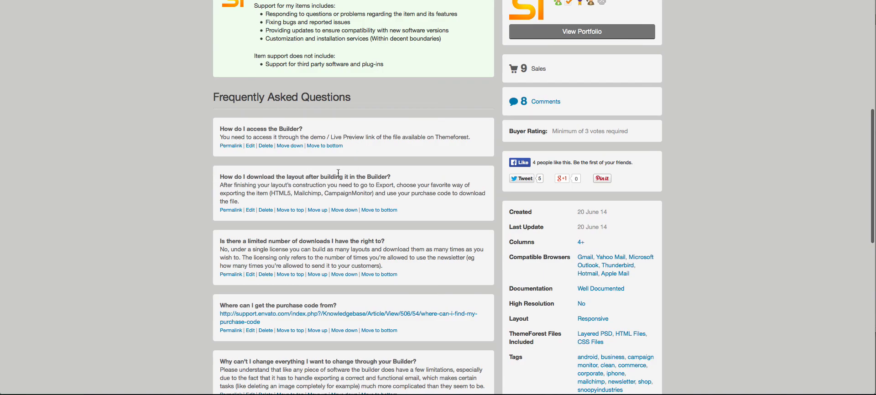
pyautogui.scroll(-2, 362, 150)
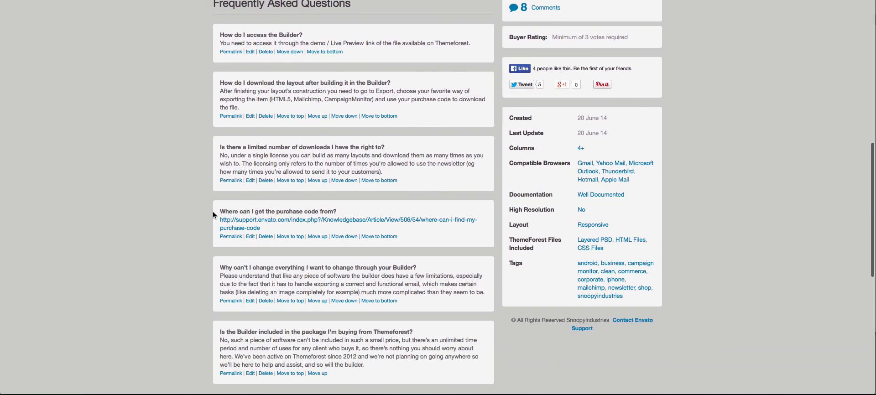
# Highlight the purchase code FAQ question and follow its support.envato.com link
pyautogui.moveTo(238, 208); pyautogui.dragTo(362, 212)
pyautogui.click(364, 212)
pyautogui.moveTo(214, 205); pyautogui.dragTo(323, 209)
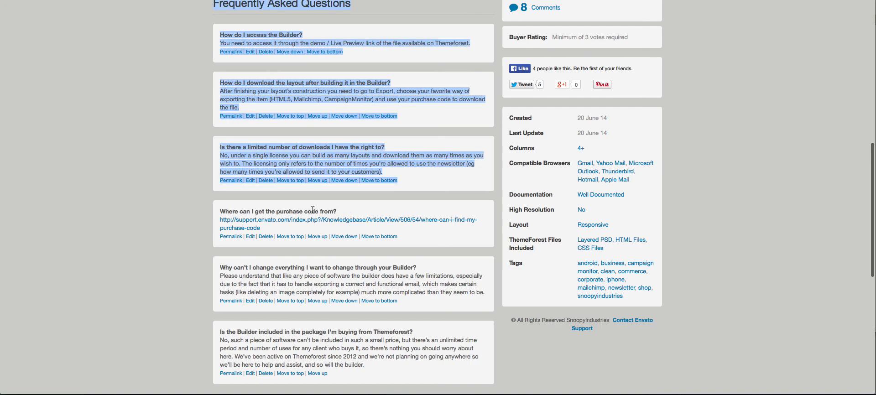
pyautogui.tripleClick(312, 210)
pyautogui.click(215, 216)
pyautogui.click(247, 223)
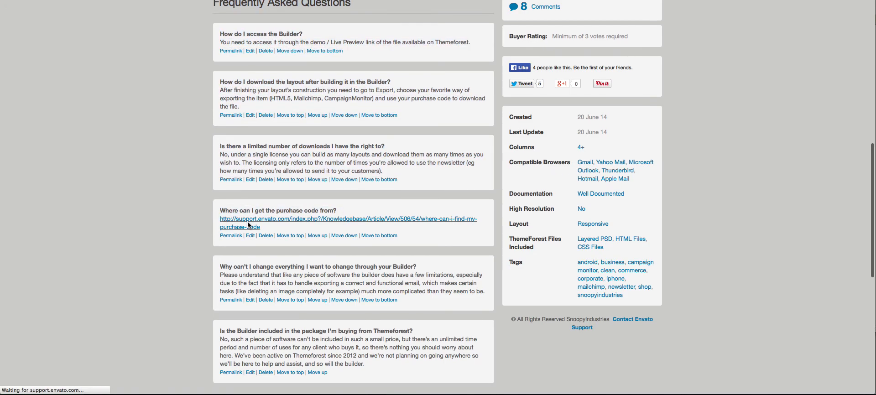
# Scroll through the article's four steps for finding the Purchase Code
pyautogui.scroll(-3, 234, 161)
pyautogui.scroll(3, 230, 155)
pyautogui.scroll(-3, 364, 234)
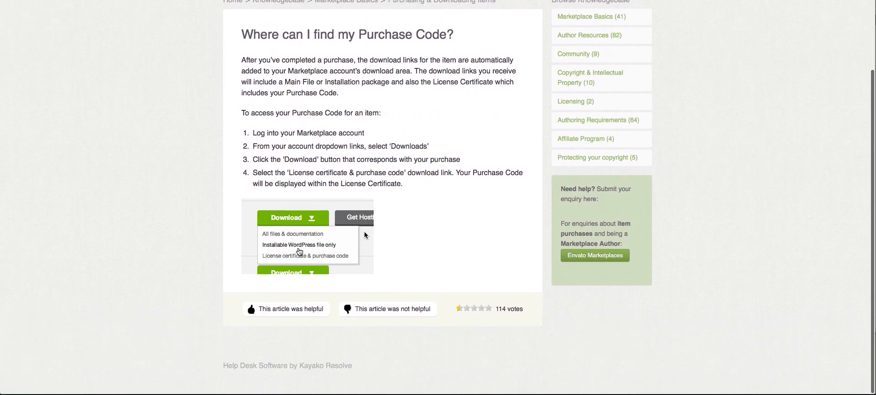
pyautogui.scroll(3, 275, 280)
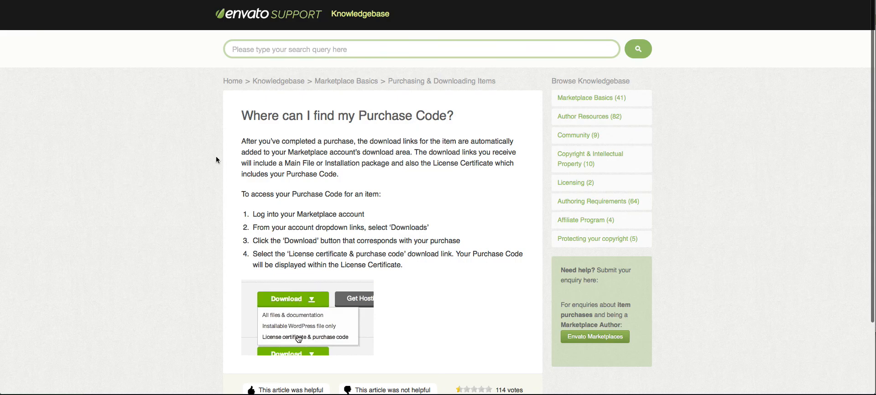
pyautogui.scroll(-3, 200, 169)
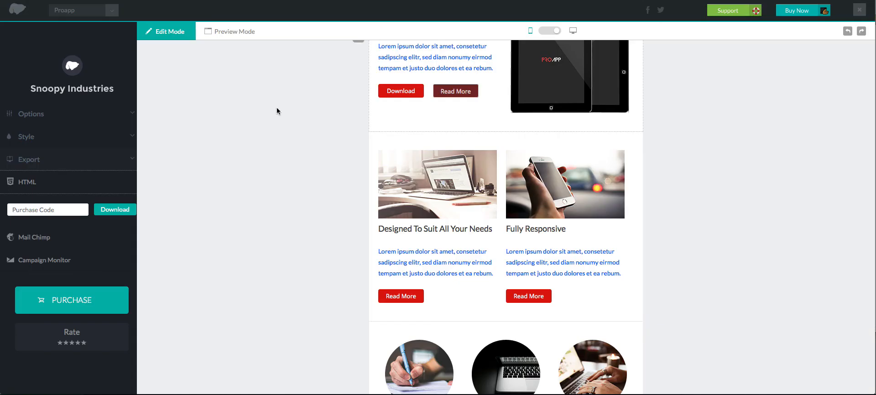
# Paste the purchase code into the HTML export's Purchase Code field
pyautogui.click(72, 210)
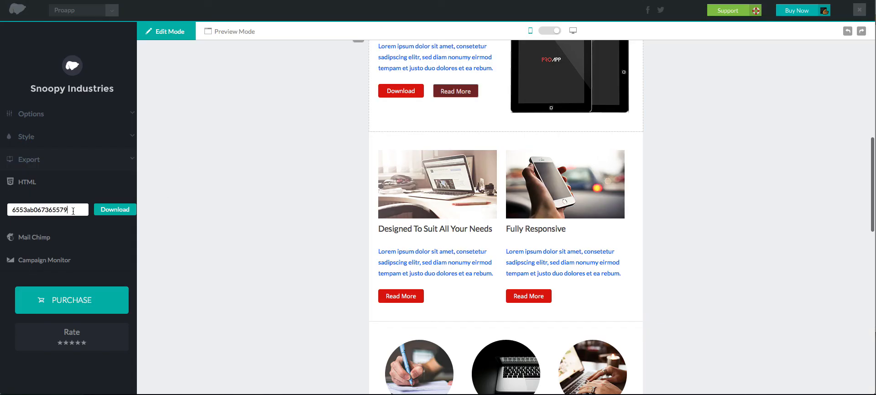